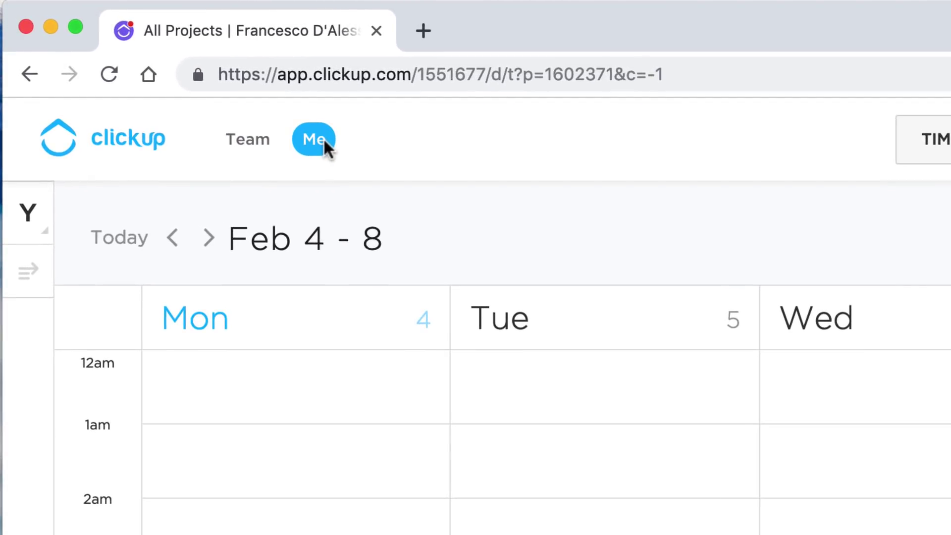
- Open the team settings and turn on Personal Team Layout
{"action": "left_click", "coordinate": [259, 154]}
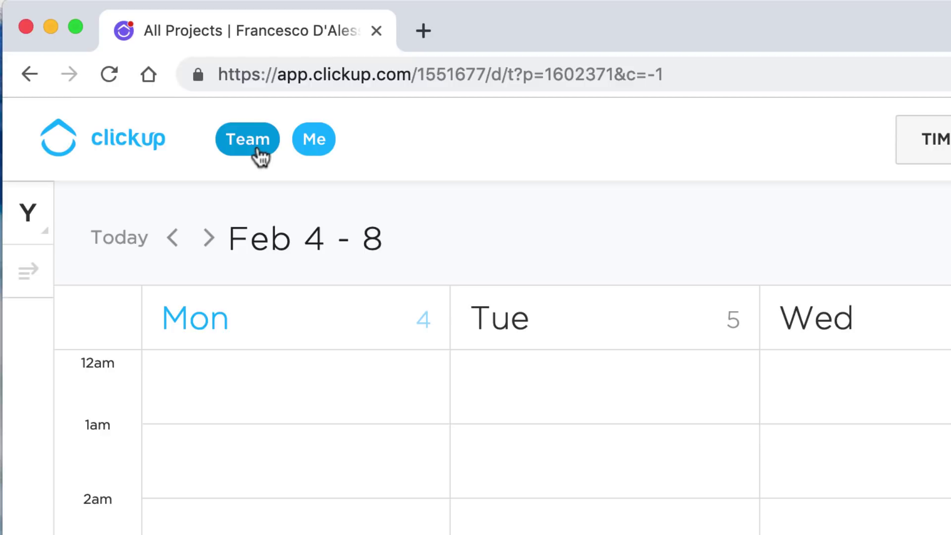
{"action": "left_click", "coordinate": [694, 115]}
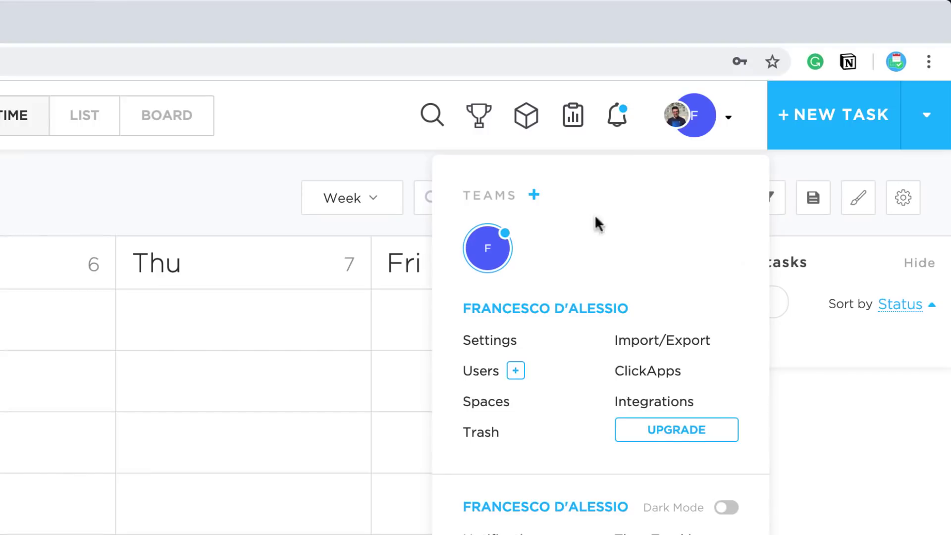
{"action": "left_click", "coordinate": [495, 342]}
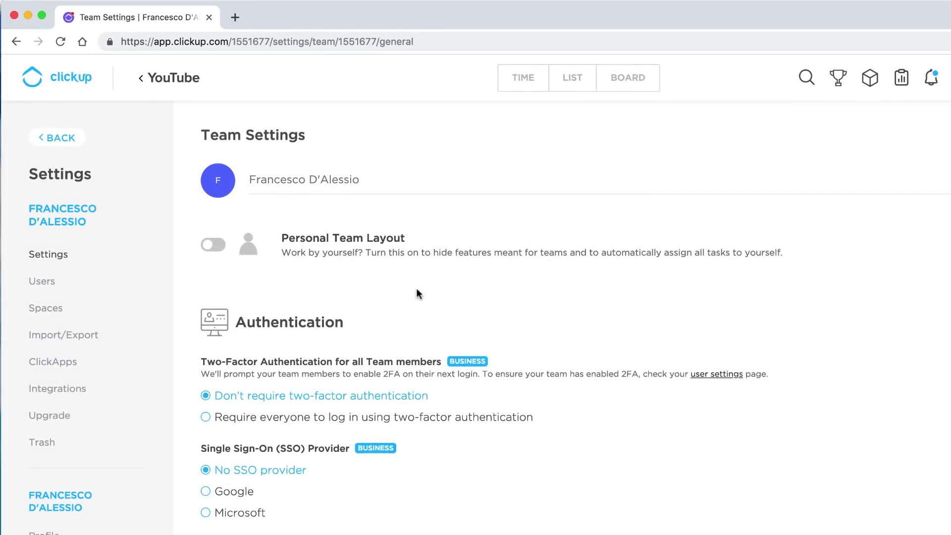
{"action": "left_click", "coordinate": [214, 244]}
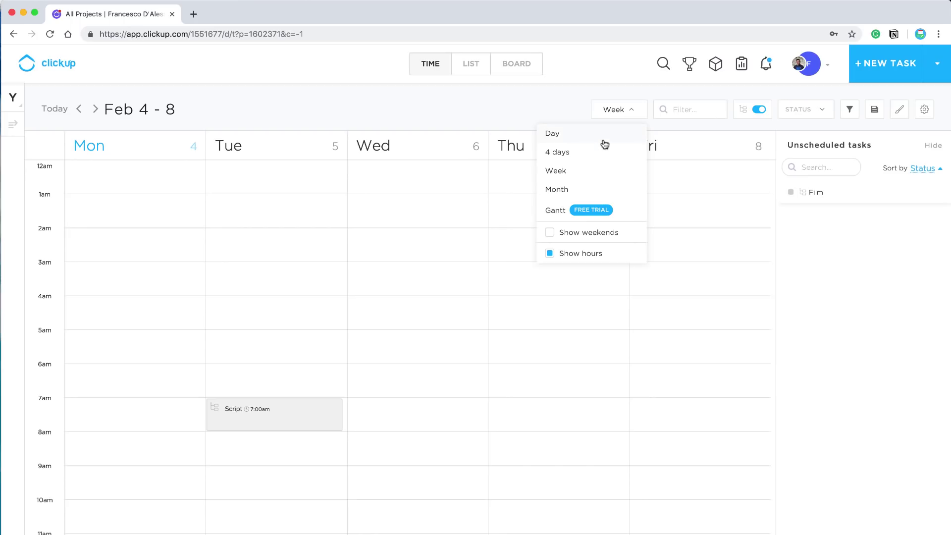
- Switch the calendar to the Day view and add a task named "Record YouTube video" at 3pm today
{"action": "left_click", "coordinate": [609, 132]}
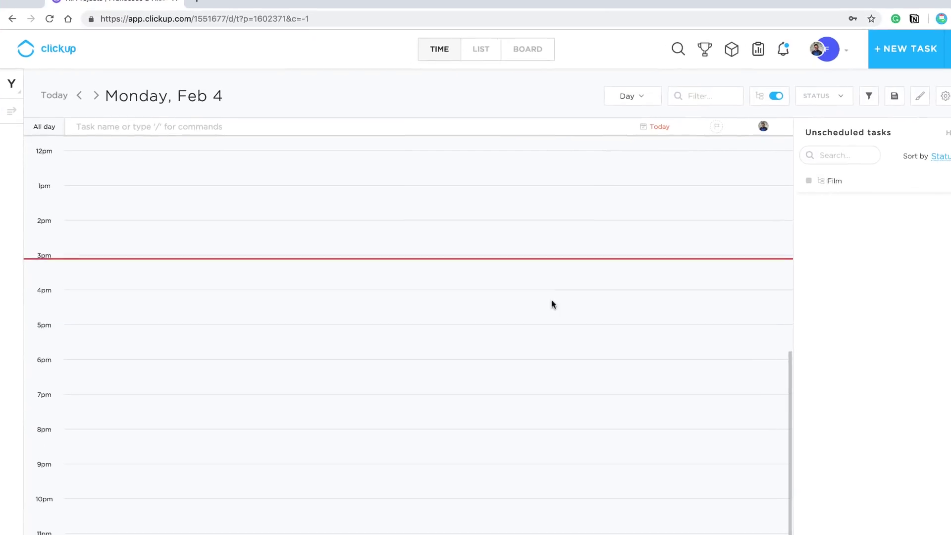
{"action": "left_click", "coordinate": [526, 273]}
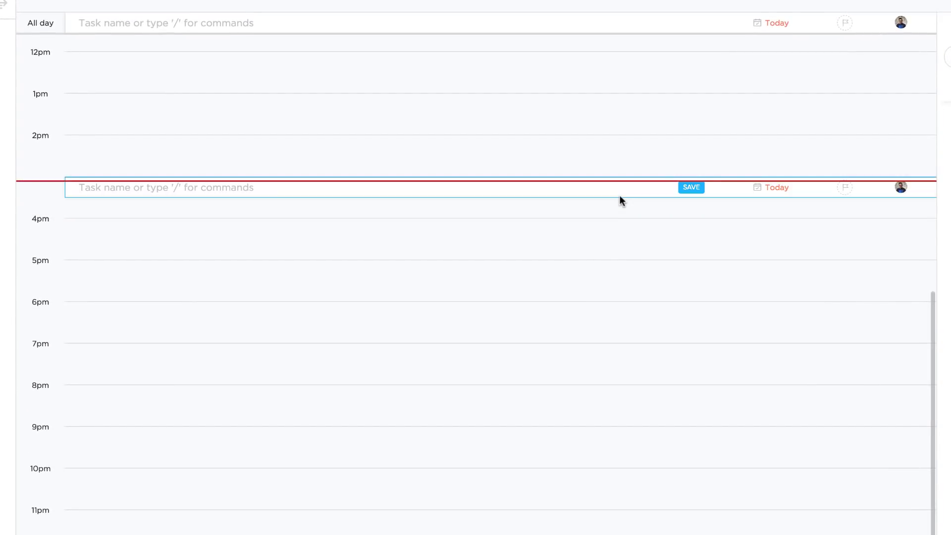
{"action": "type", "text": "Record YouTube vi"}
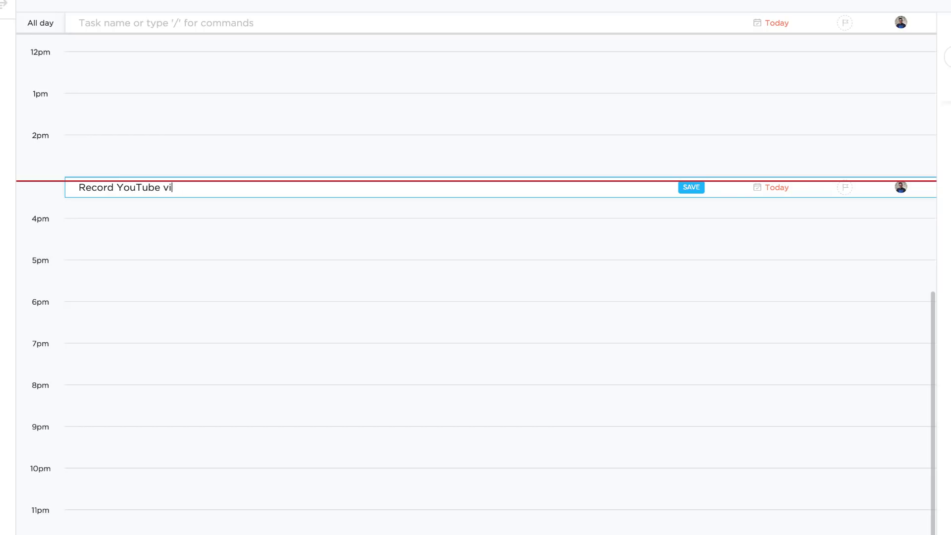
{"action": "type", "text": "deo"}
{"action": "key", "text": "Return"}
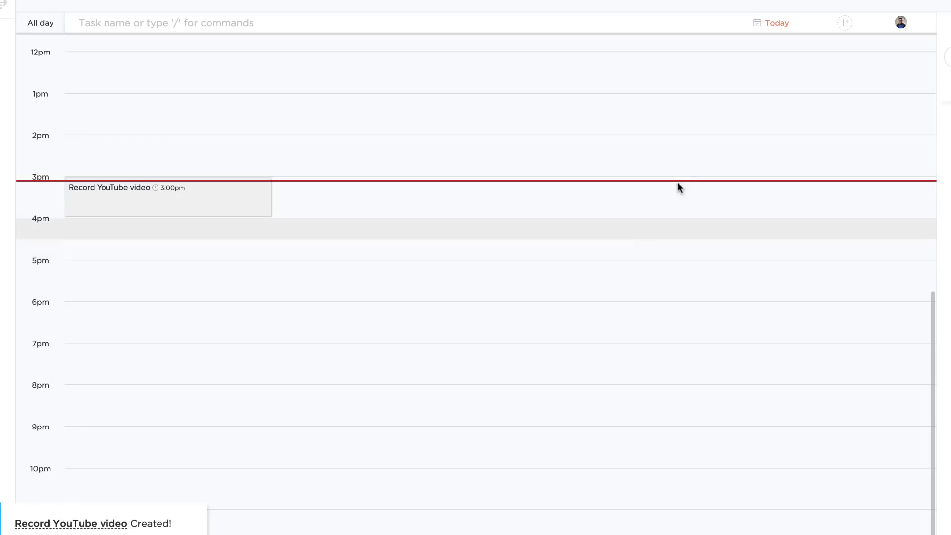
- Switch the calendar to the Month view and review its status filter and display settings
{"action": "left_click", "coordinate": [376, 191]}
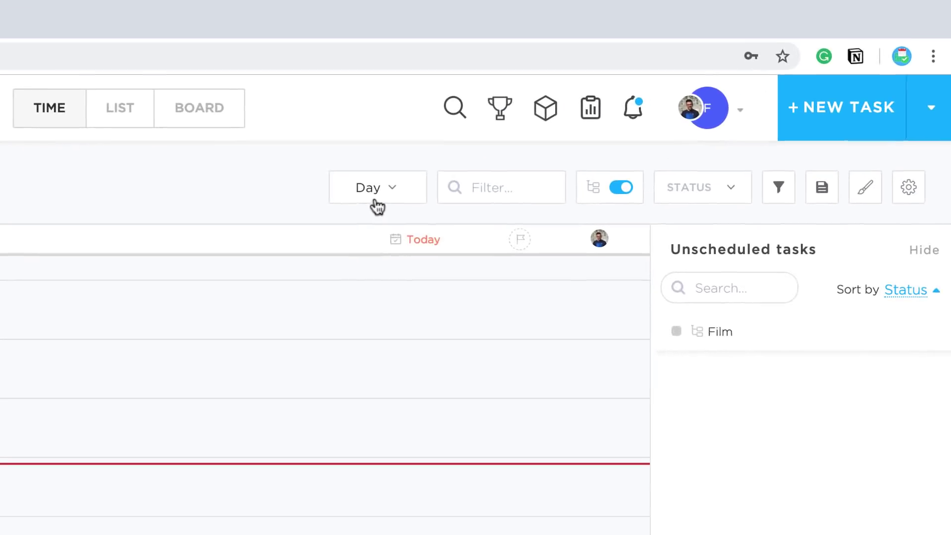
{"action": "left_click", "coordinate": [391, 334]}
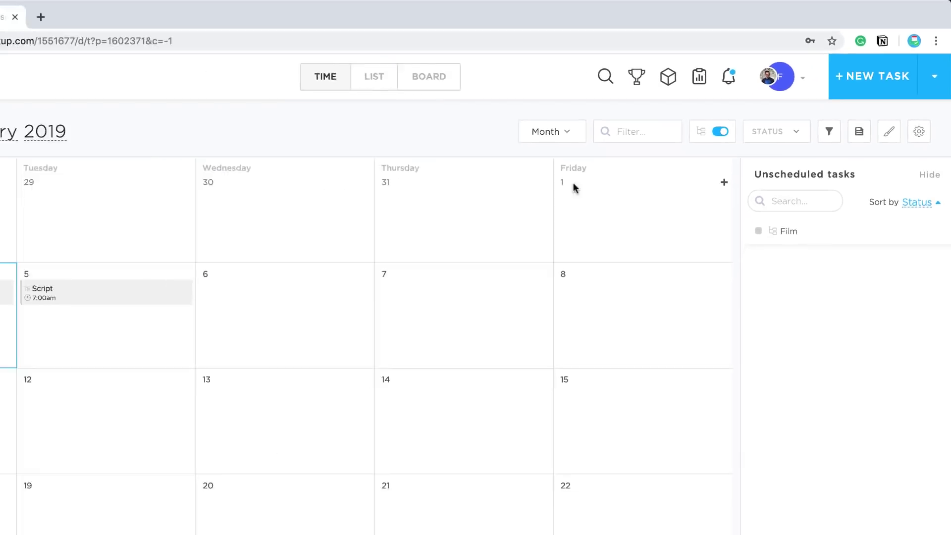
{"action": "left_click", "coordinate": [685, 108]}
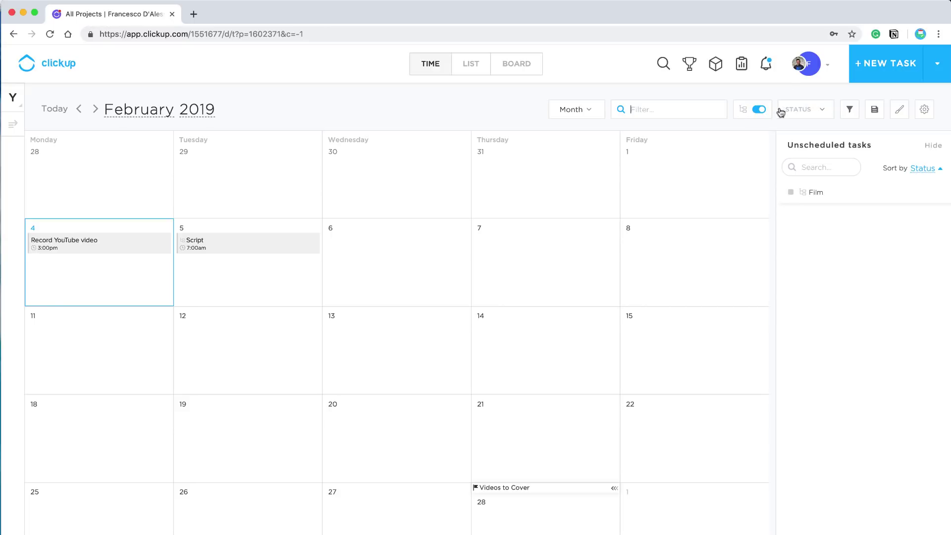
{"action": "left_click", "coordinate": [832, 111]}
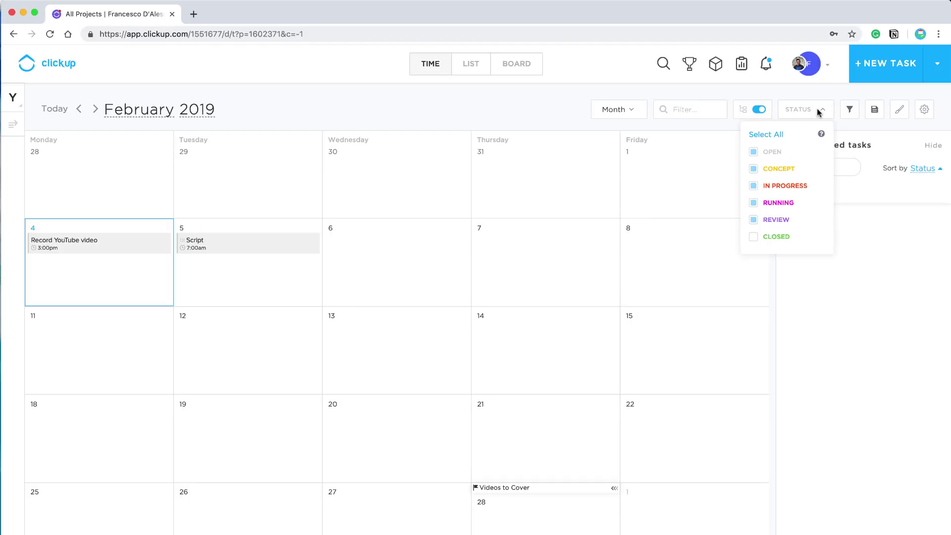
{"action": "left_click", "coordinate": [806, 124]}
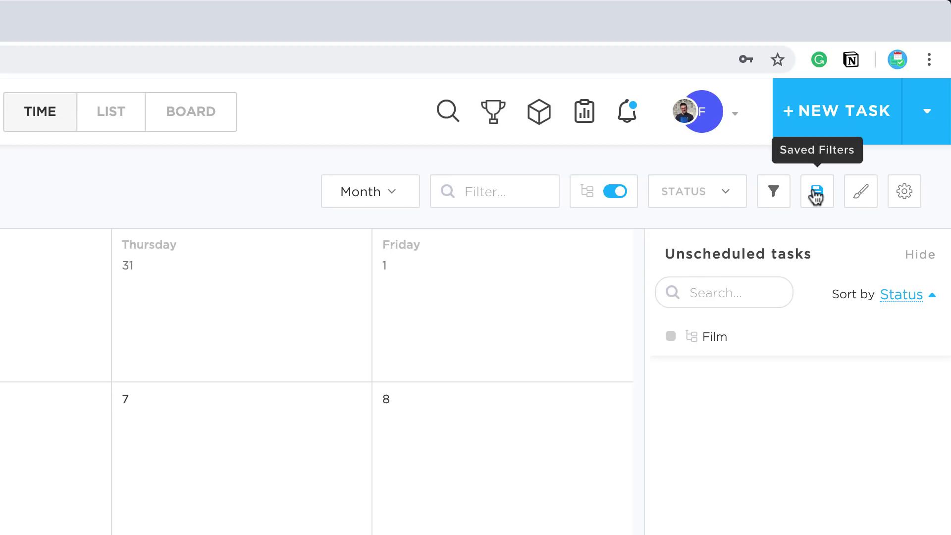
{"action": "left_click", "coordinate": [904, 191]}
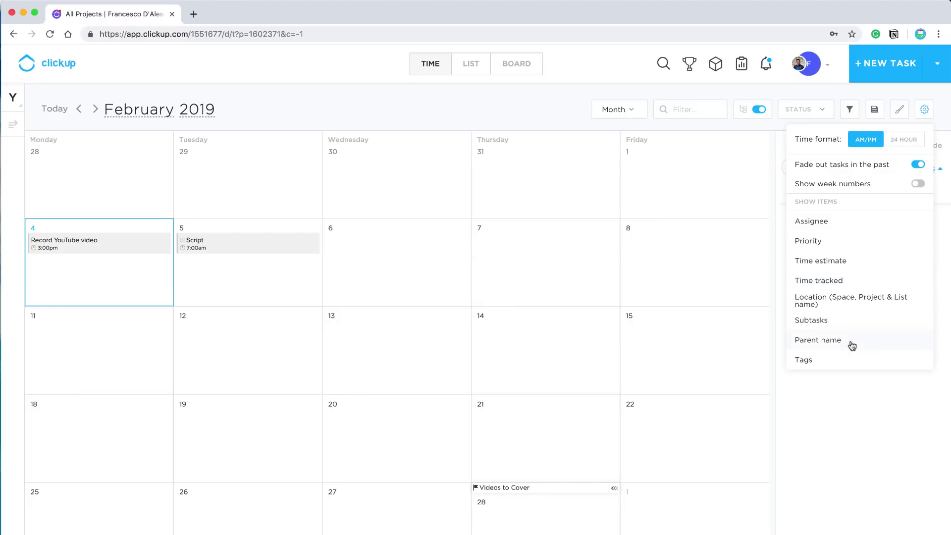
{"action": "left_click", "coordinate": [846, 390]}
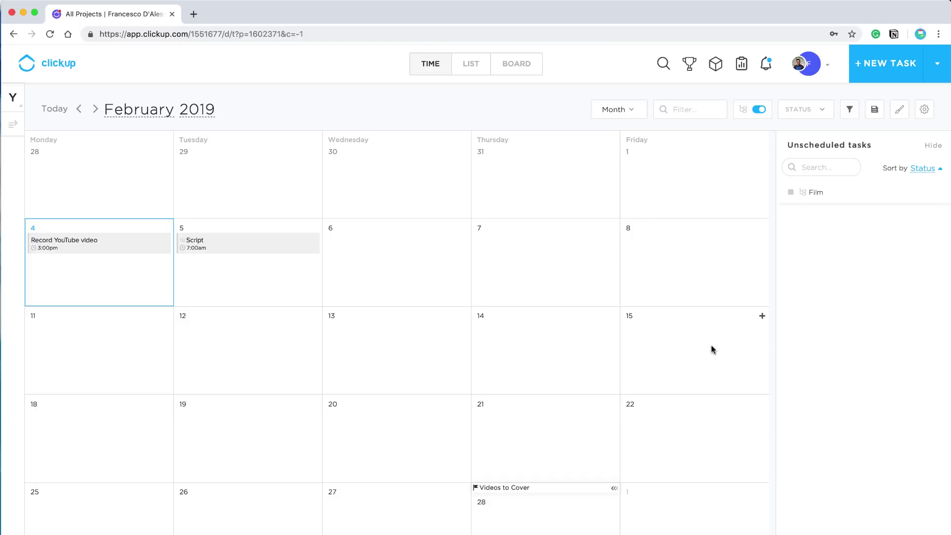
- Show all projects as a list and give the Videos to Cover list a blue colour
{"action": "left_click", "coordinate": [474, 69]}
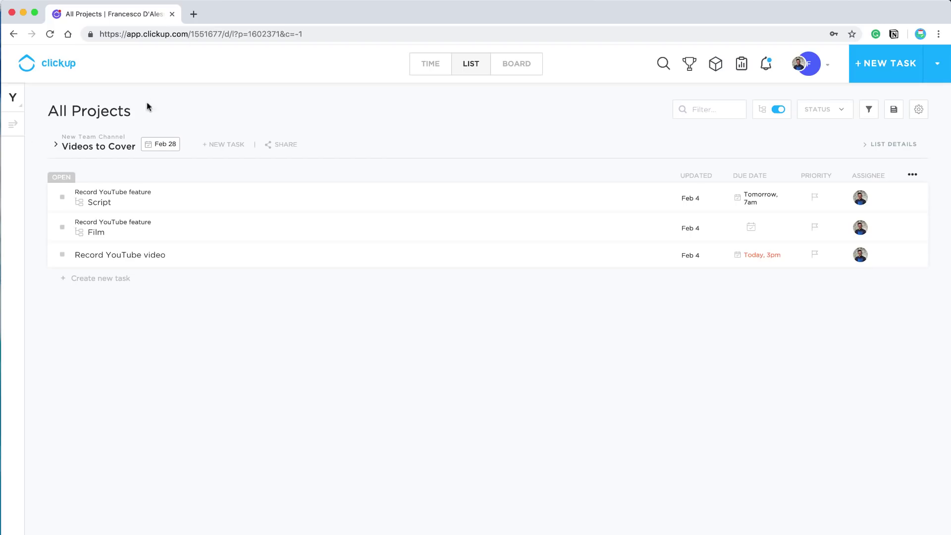
{"action": "left_click", "coordinate": [56, 145]}
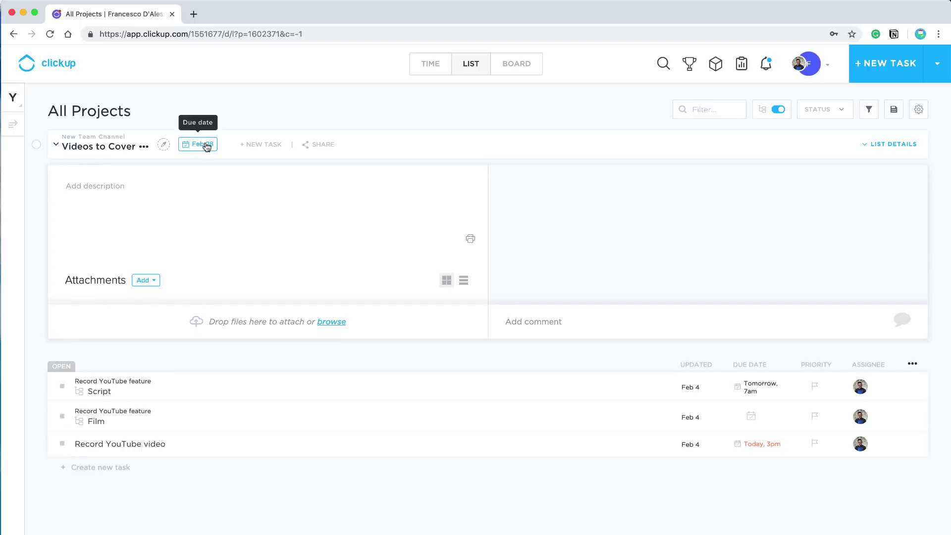
{"action": "left_click", "coordinate": [164, 146]}
{"action": "left_click", "coordinate": [205, 148]}
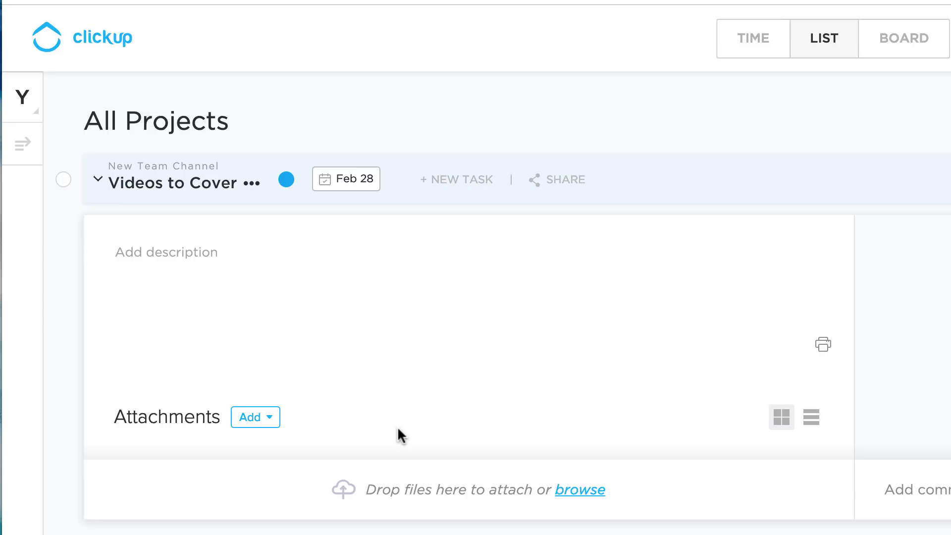
{"action": "left_click", "coordinate": [98, 180]}
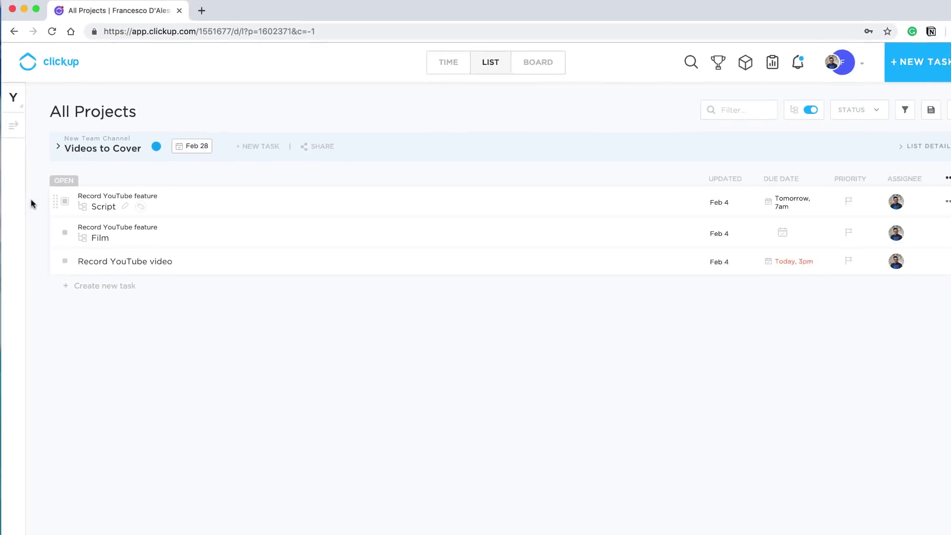
- Set the status of the Script subtask to Running
{"action": "left_click", "coordinate": [64, 201]}
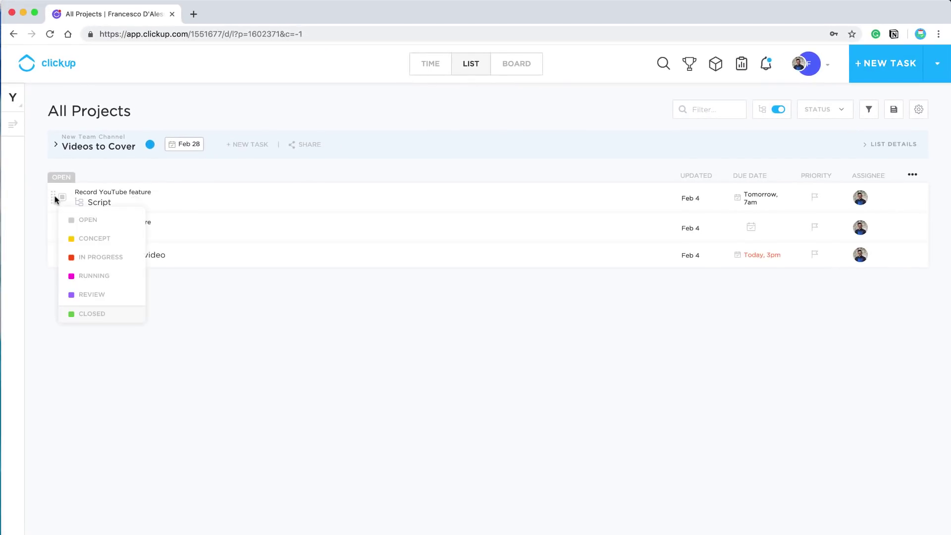
{"action": "left_click", "coordinate": [62, 197]}
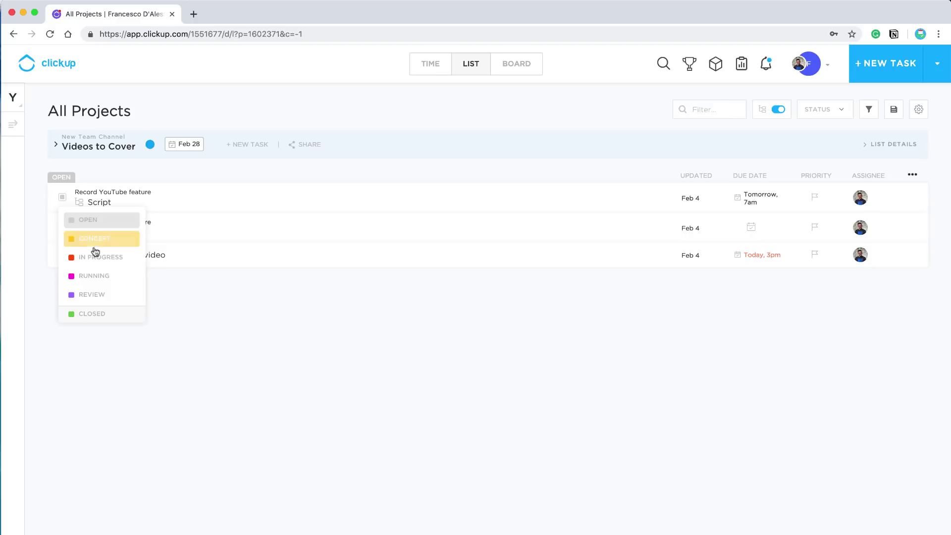
{"action": "left_click", "coordinate": [194, 286]}
{"action": "left_click", "coordinate": [62, 197]}
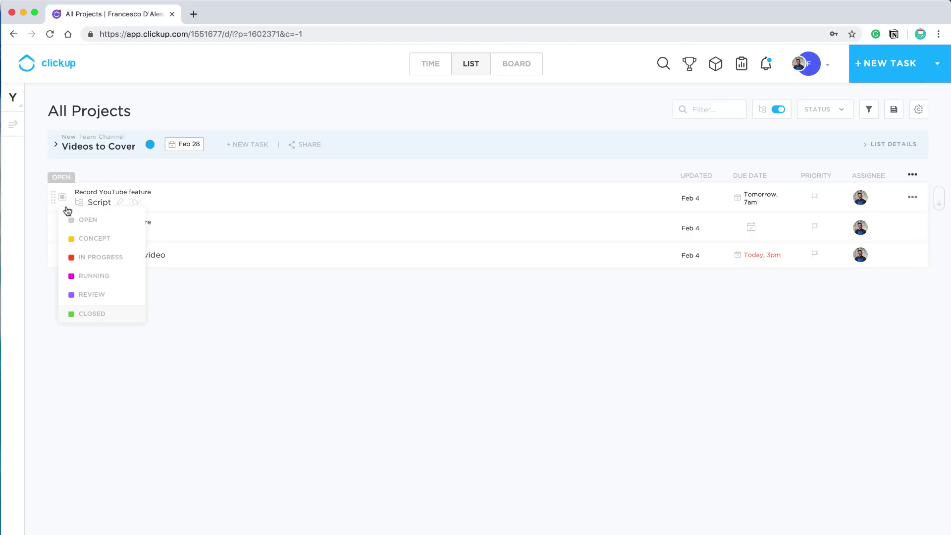
{"action": "left_click", "coordinate": [104, 276]}
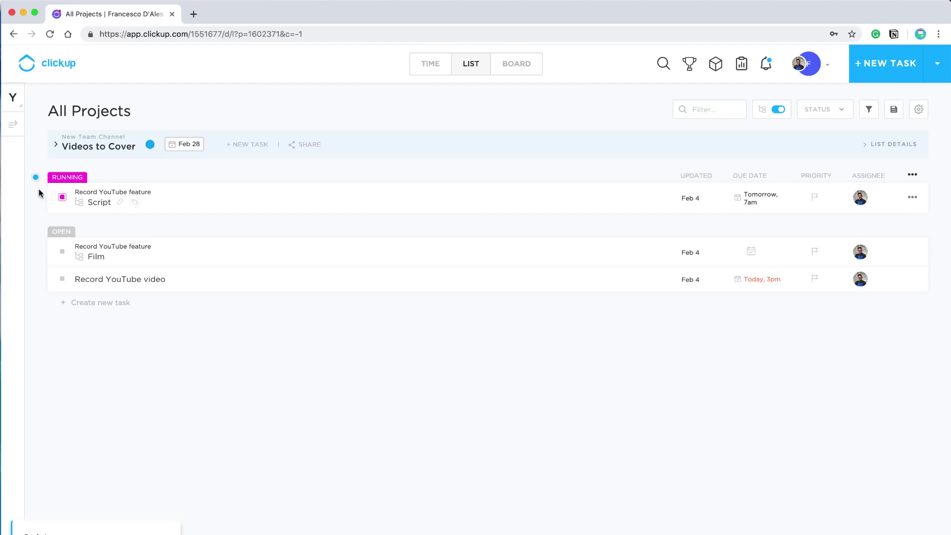
- Select the "Record YouTube video" task, set its priority to Normal and dismiss the selection
{"action": "left_click", "coordinate": [36, 177]}
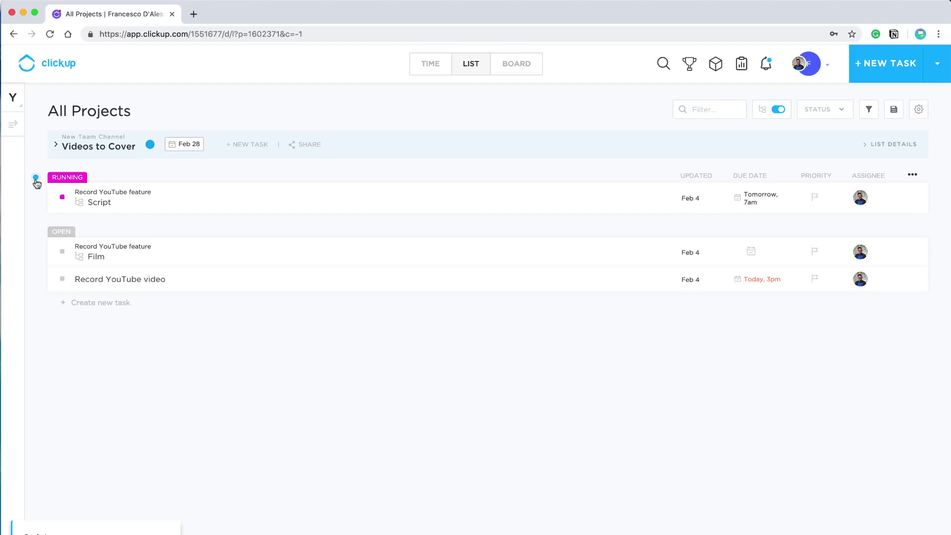
{"action": "left_click", "coordinate": [36, 233]}
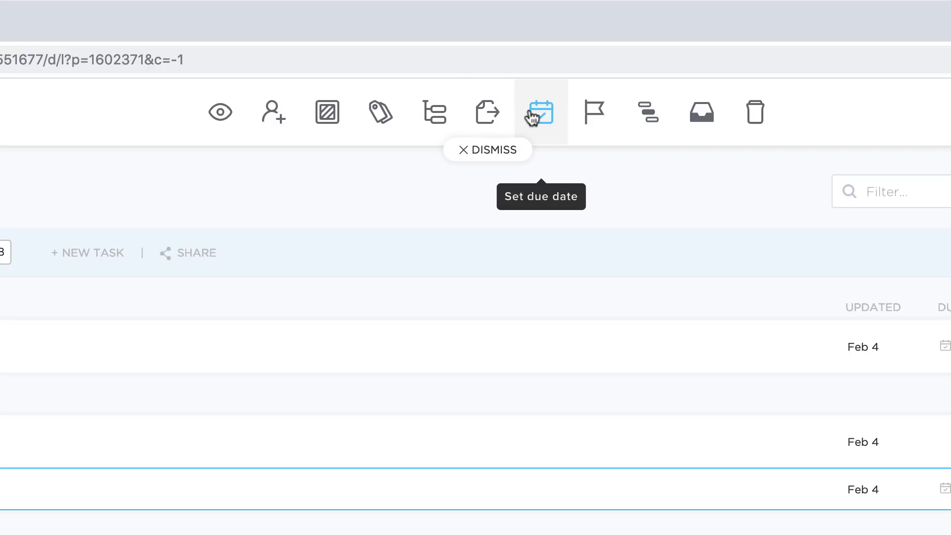
{"action": "left_click", "coordinate": [589, 114]}
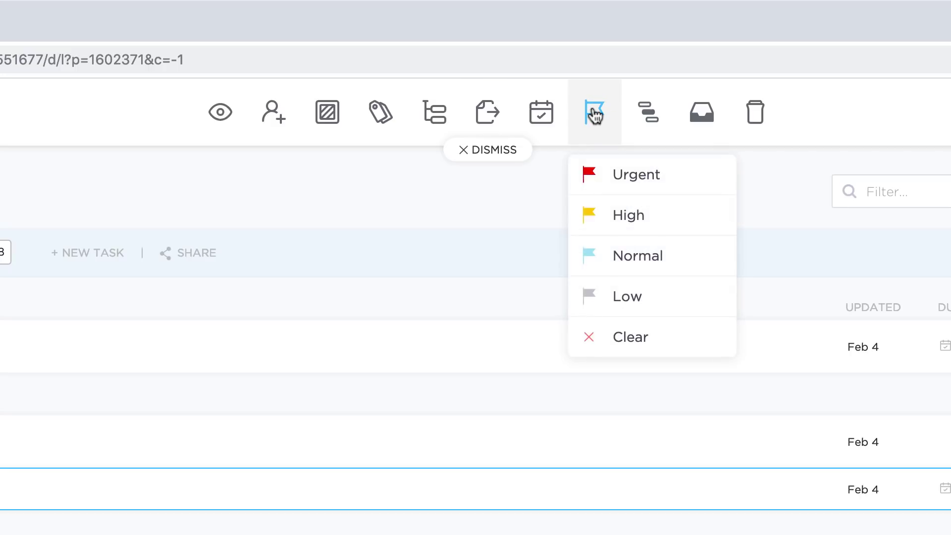
{"action": "left_click", "coordinate": [644, 255]}
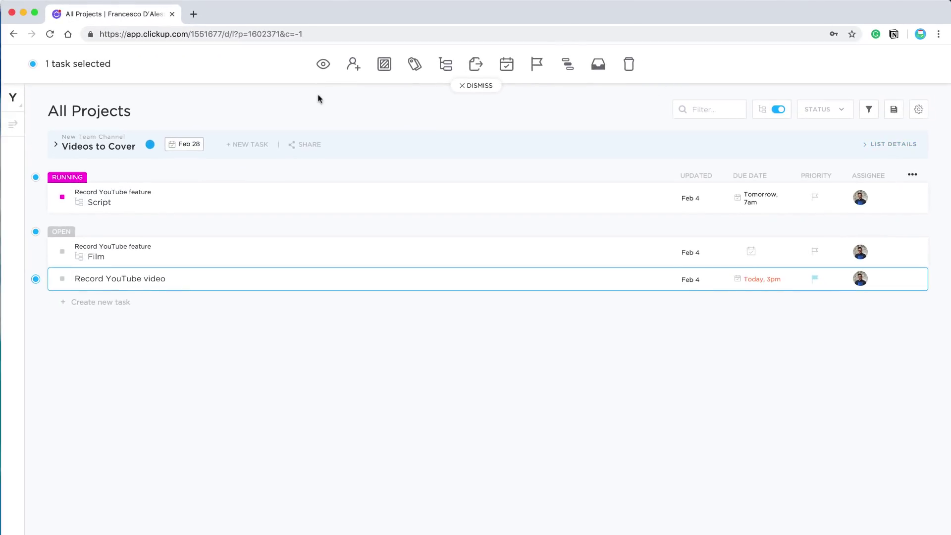
{"action": "left_click", "coordinate": [479, 87]}
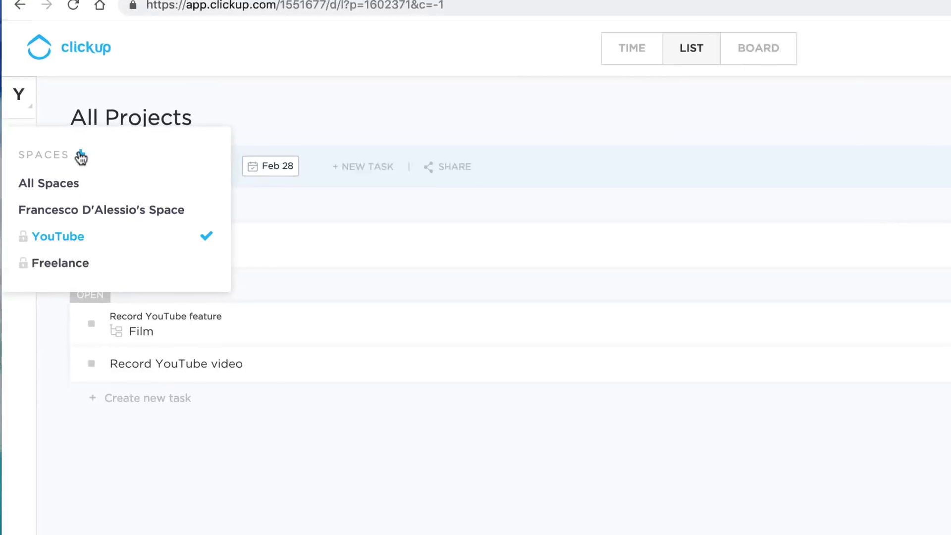
- Look through the Freelance and personal spaces, ending on All Spaces with the spaces and projects sidebar expanded
{"action": "left_click", "coordinate": [90, 297]}
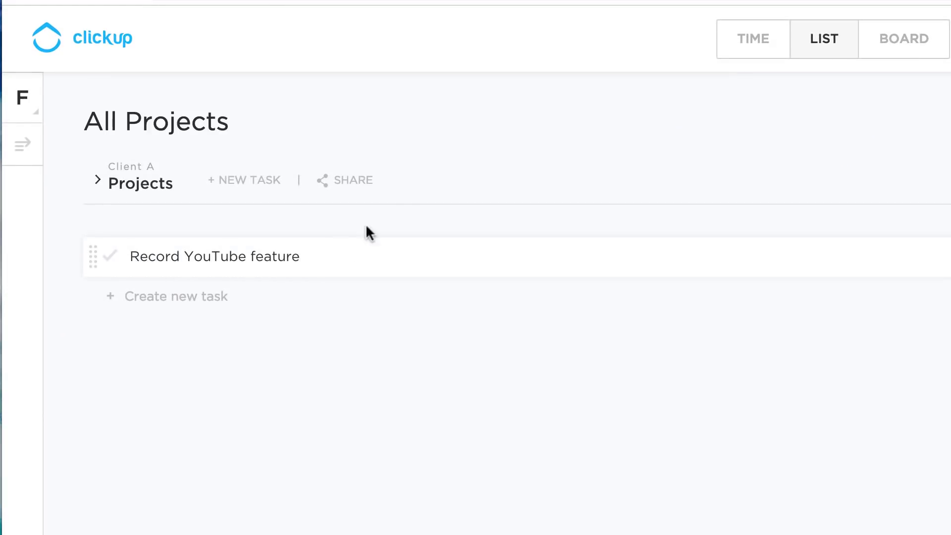
{"action": "left_click", "coordinate": [23, 107]}
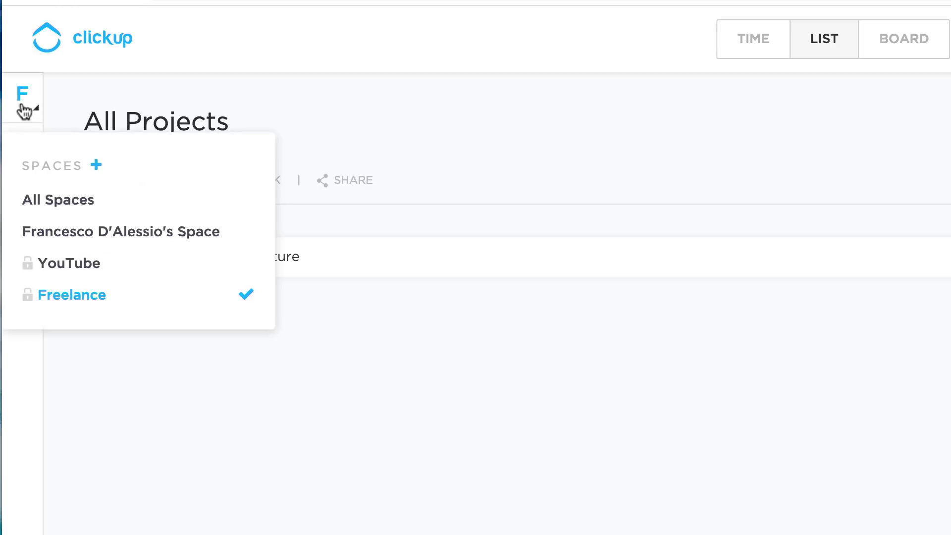
{"action": "left_click", "coordinate": [104, 230]}
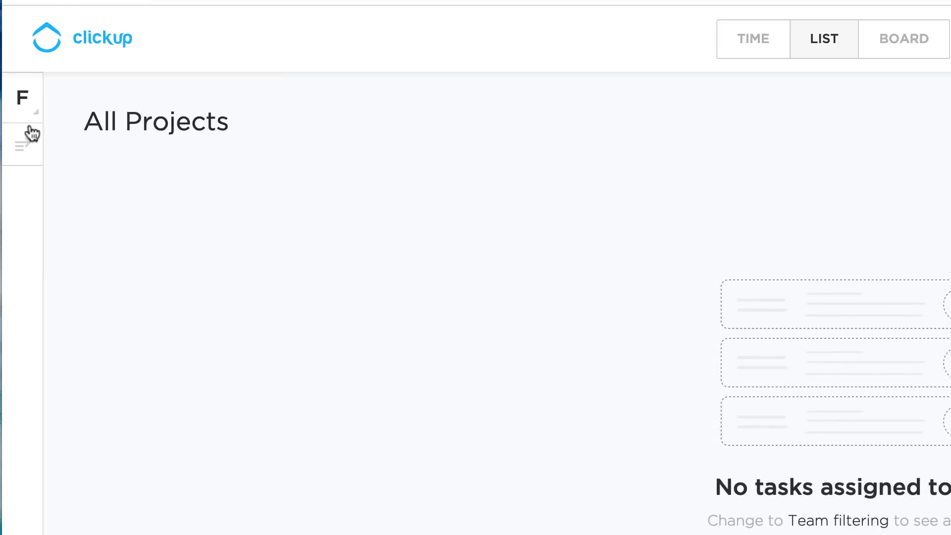
{"action": "left_click", "coordinate": [29, 111]}
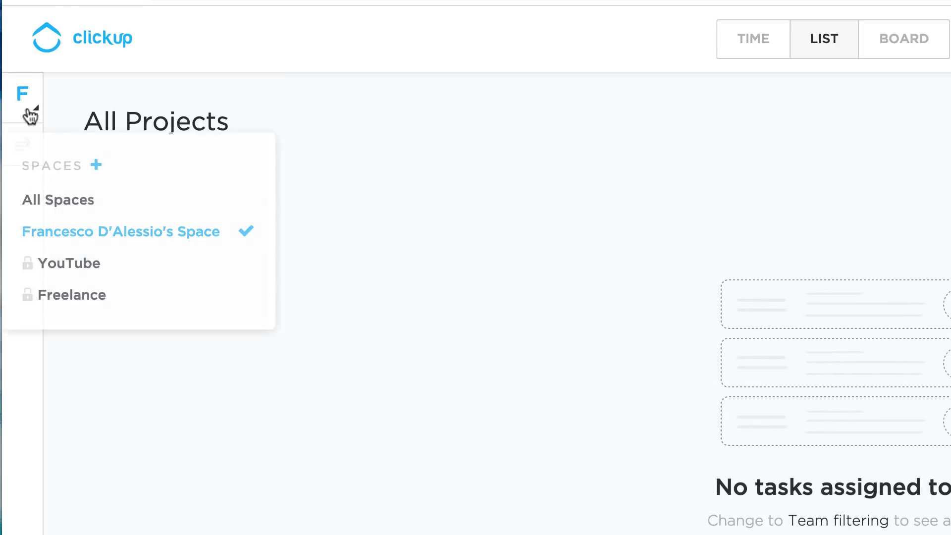
{"action": "left_click", "coordinate": [66, 203]}
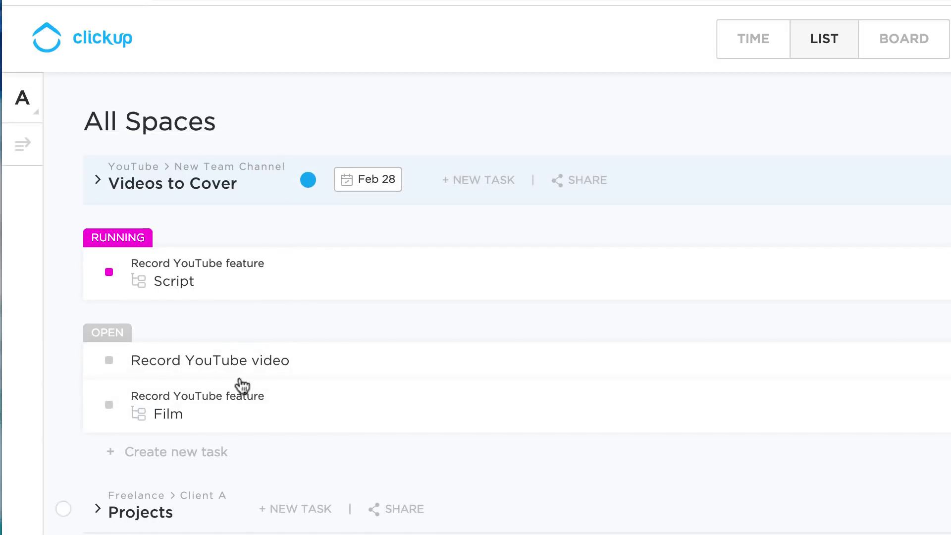
{"action": "left_click", "coordinate": [25, 145]}
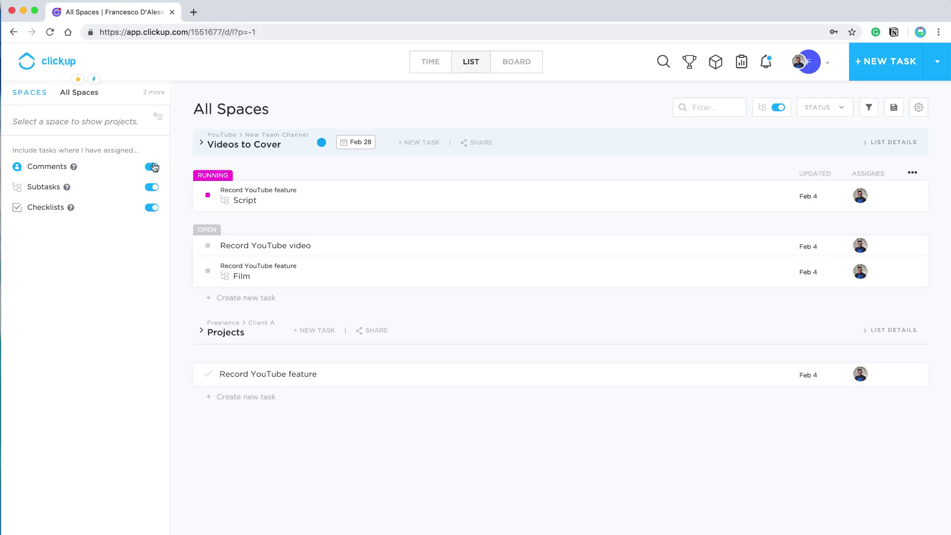
{"action": "mouse_move", "coordinate": [92, 79]}
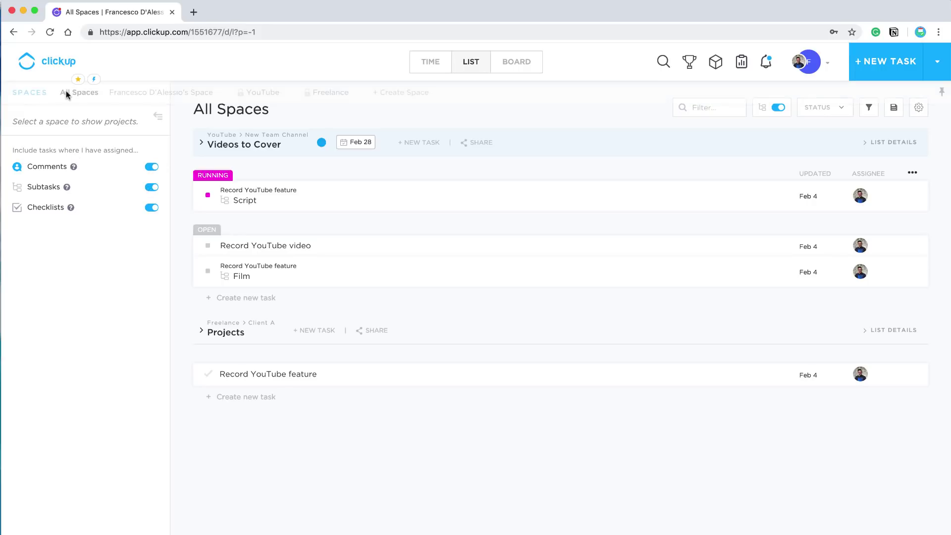
- Reorder the spaces so that YouTube comes after Freelance
{"action": "left_click_drag", "start_coordinate": [230, 93], "coordinate": [320, 98]}
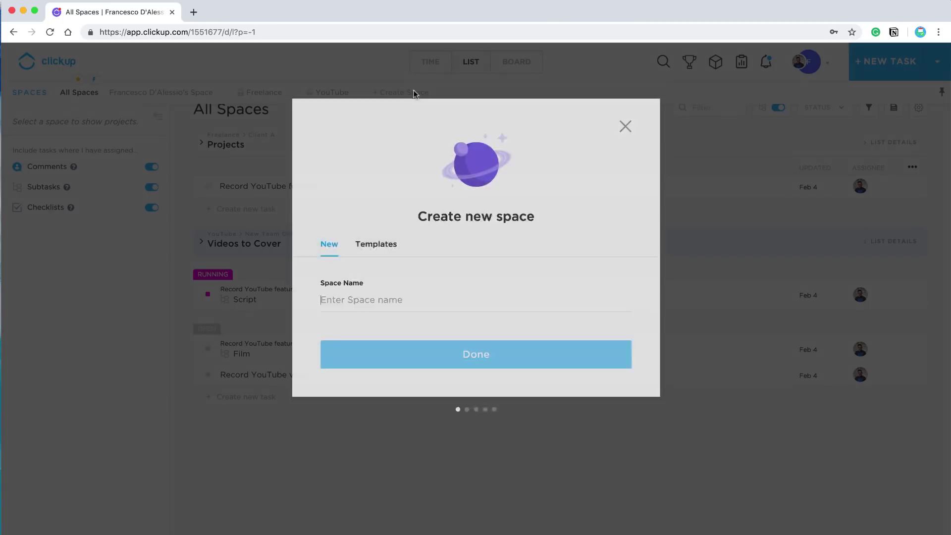
- Set up a new space from scratch named Personal and make it private
{"action": "left_click", "coordinate": [387, 220]}
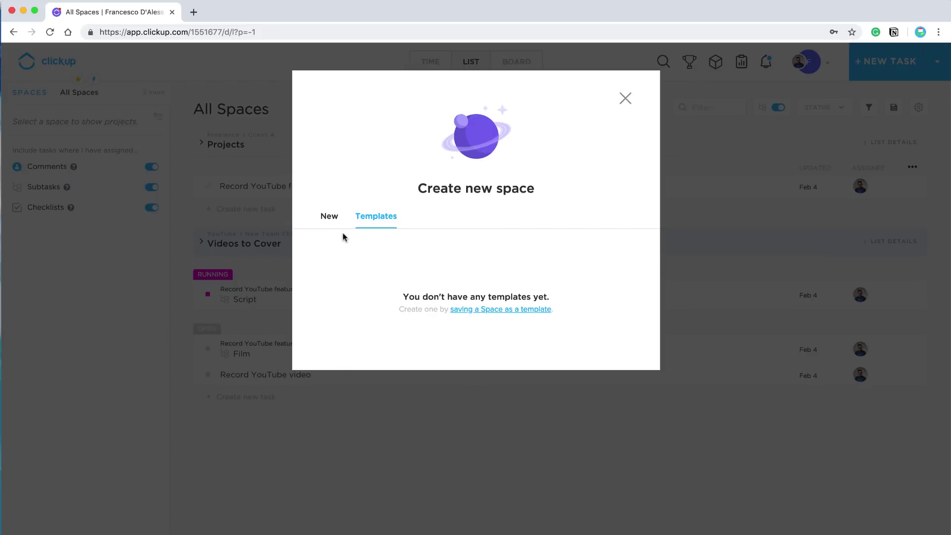
{"action": "left_click", "coordinate": [323, 214]}
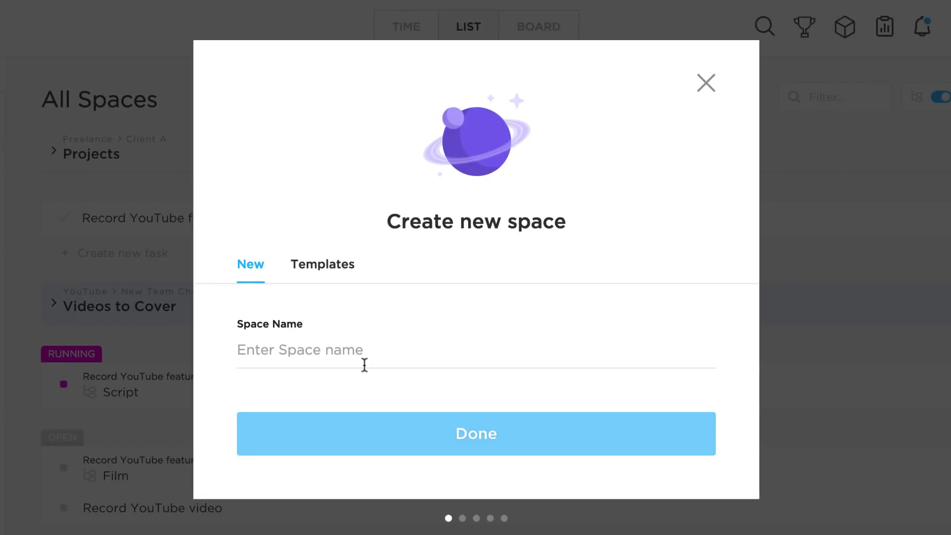
{"action": "left_click", "coordinate": [365, 365]}
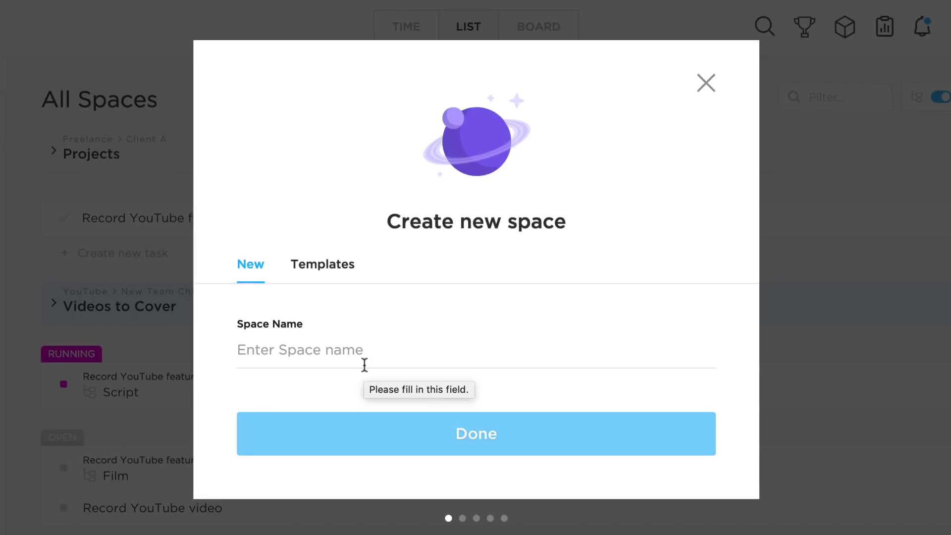
{"action": "type", "text": "Personal"}
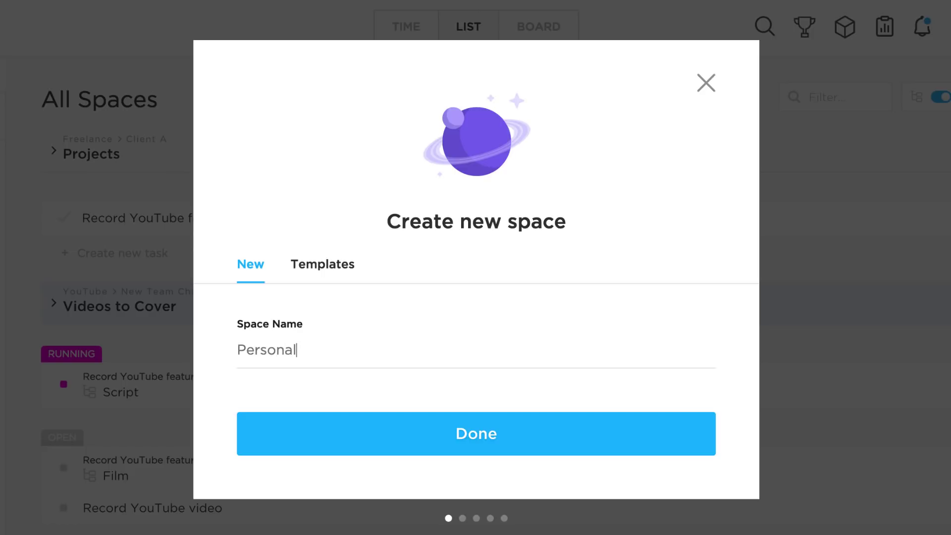
{"action": "left_click", "coordinate": [488, 431]}
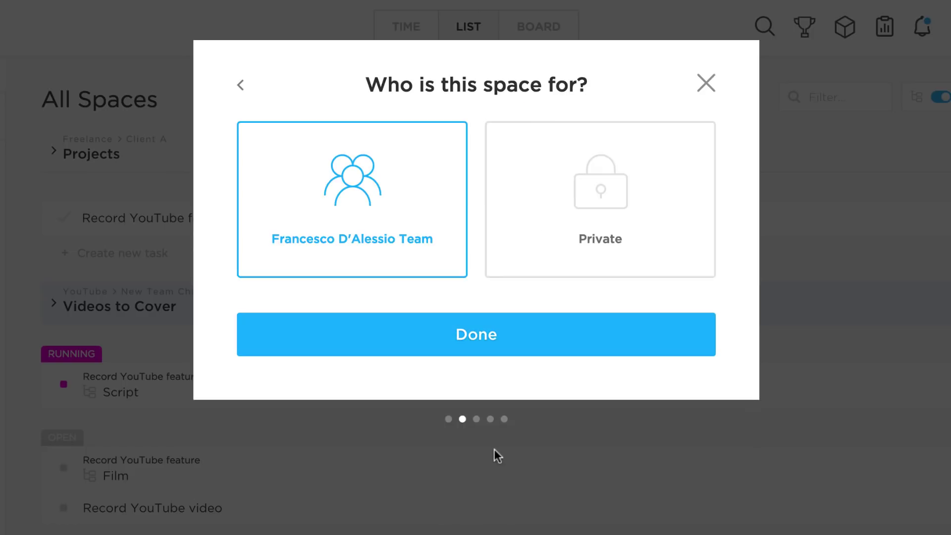
{"action": "left_click", "coordinate": [550, 216]}
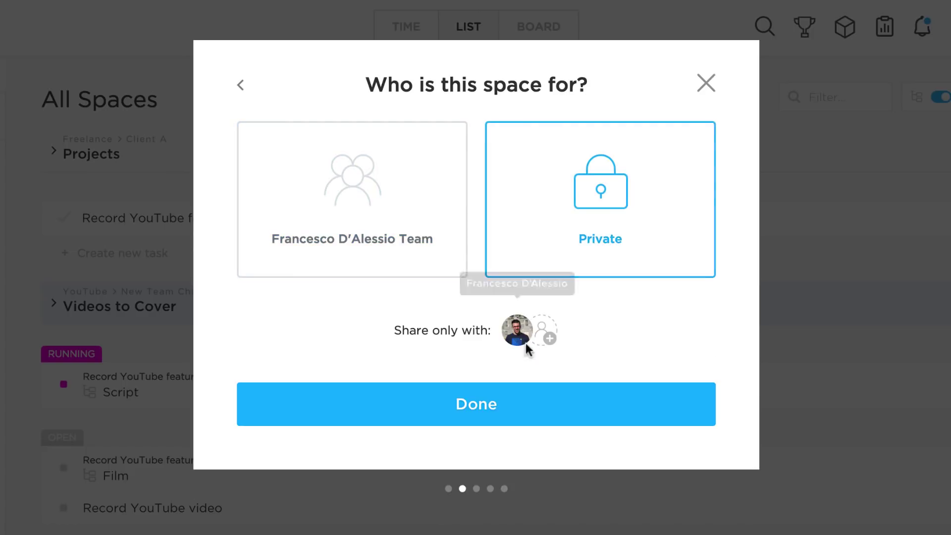
{"action": "left_click", "coordinate": [496, 419]}
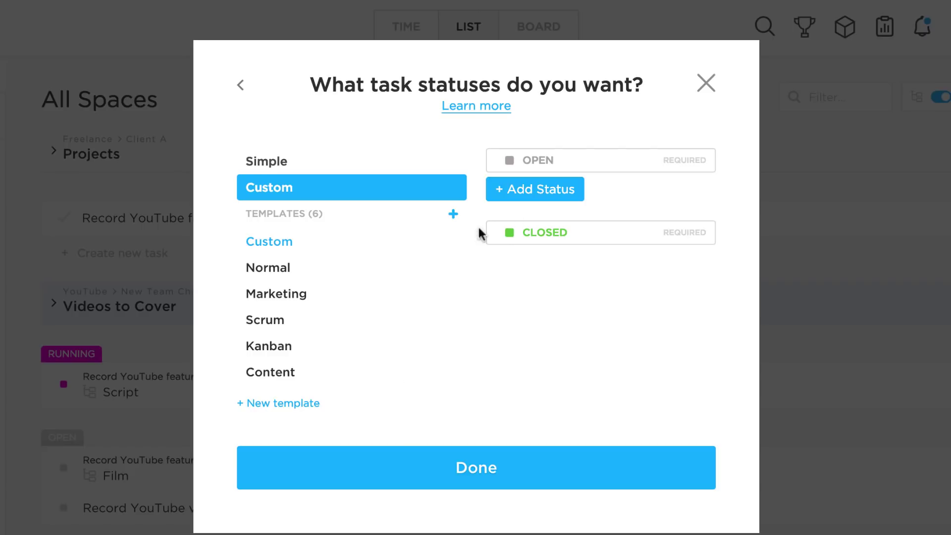
- Add the custom task statuses DOING and DONE to the new space
{"action": "left_click", "coordinate": [533, 189]}
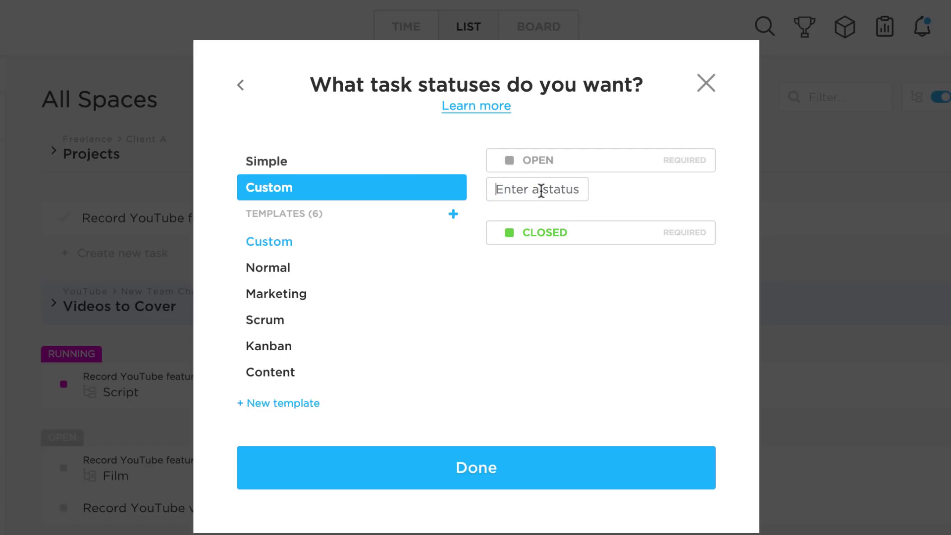
{"action": "type", "text": "G"}
{"action": "key", "text": "BackSpace"}
{"action": "type", "text": "DOING"}
{"action": "key", "text": "Return"}
{"action": "type", "text": "DONE"}
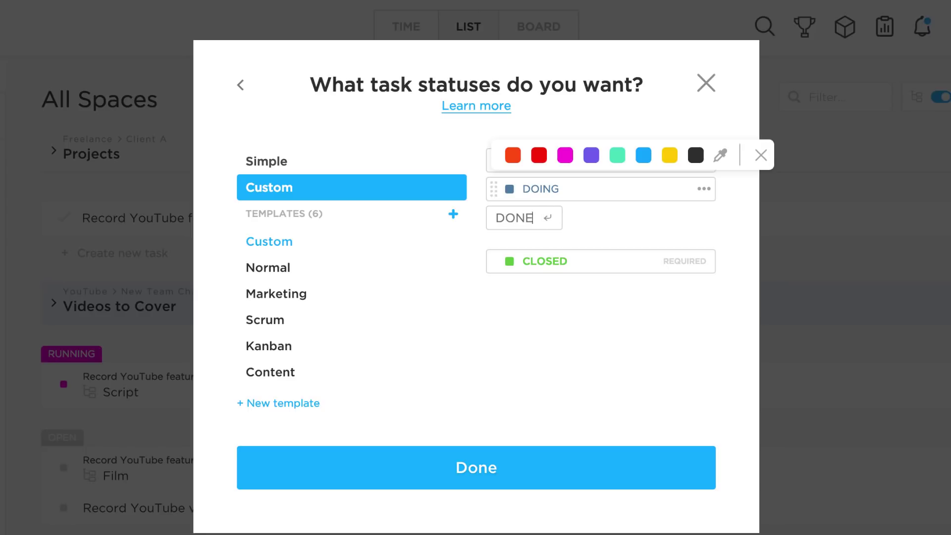
{"action": "left_click", "coordinate": [572, 227]}
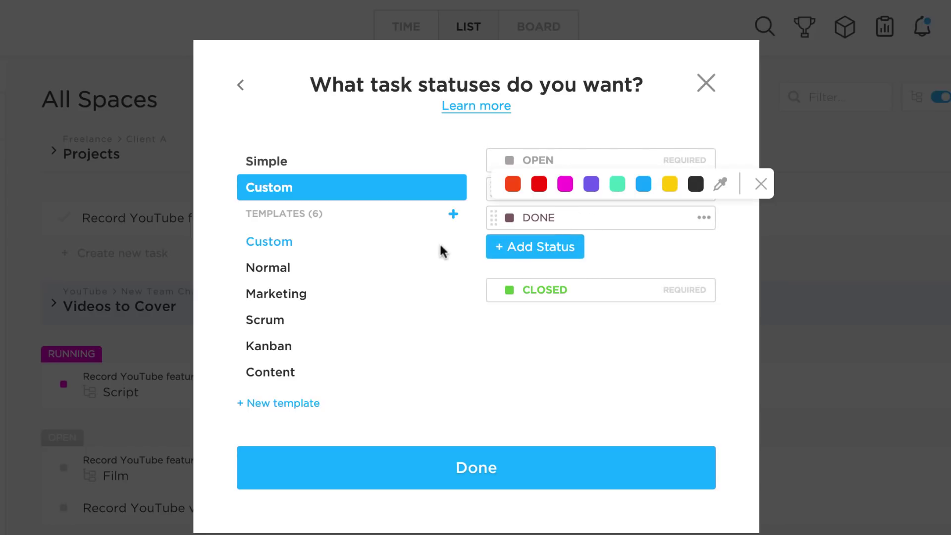
- Compare the Scrum, Marketing, Kanban and Content status templates and use the Content statuses for the new space
{"action": "left_click", "coordinate": [272, 328]}
{"action": "left_click", "coordinate": [272, 327]}
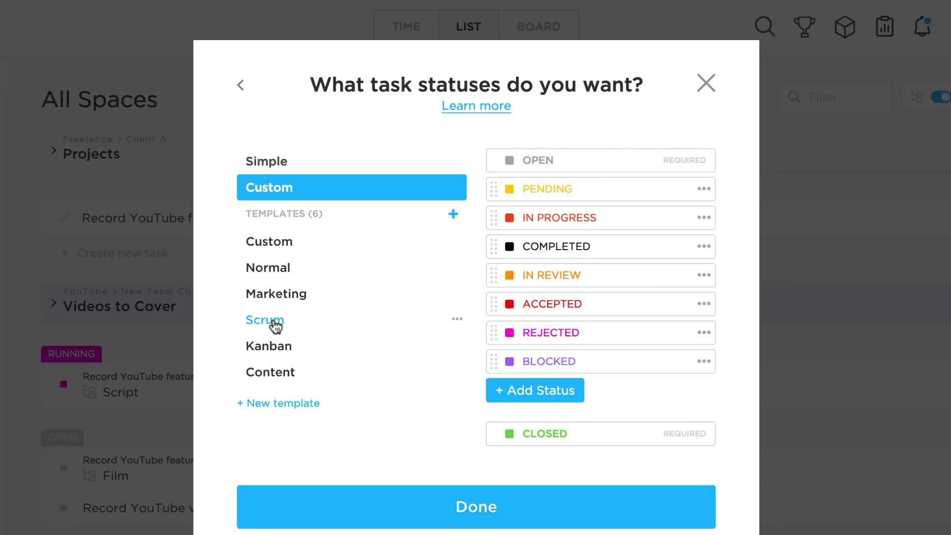
{"action": "left_click", "coordinate": [275, 297]}
{"action": "left_click", "coordinate": [276, 347]}
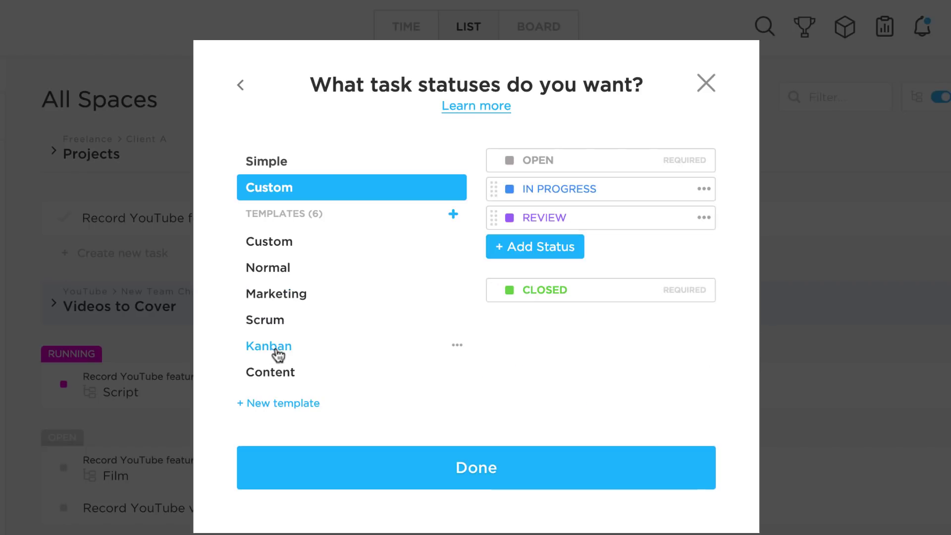
{"action": "left_click", "coordinate": [279, 374]}
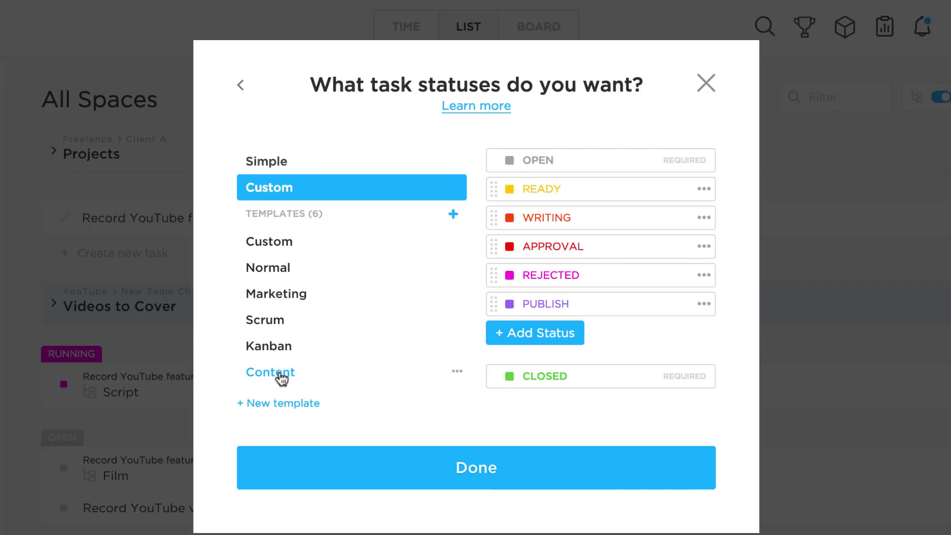
{"action": "left_click", "coordinate": [279, 404]}
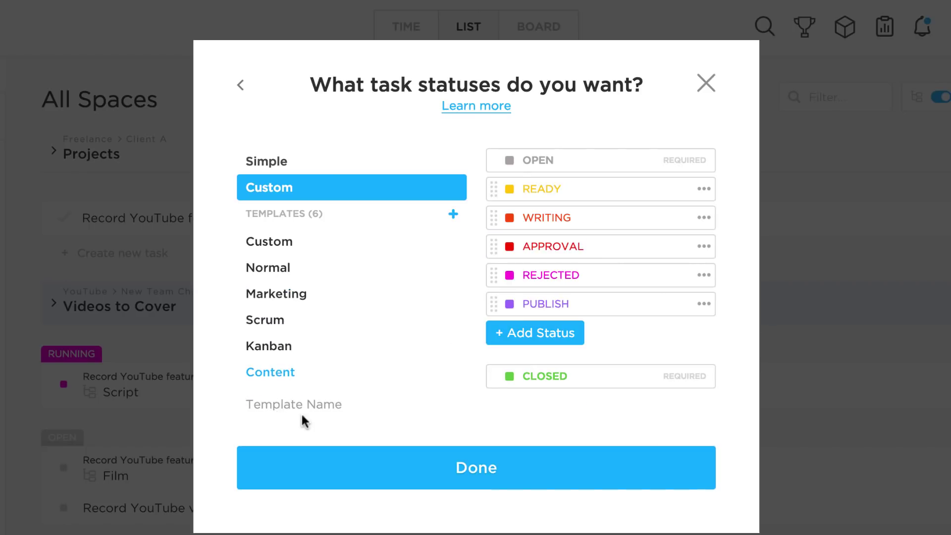
{"action": "left_click", "coordinate": [349, 448]}
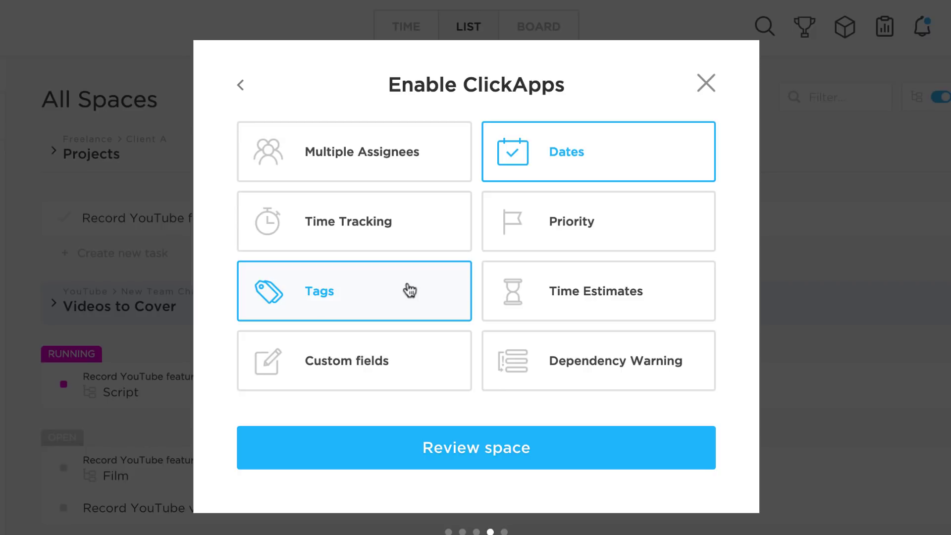
- Enable the Time Tracking ClickApp for the new space
{"action": "left_click", "coordinate": [380, 243]}
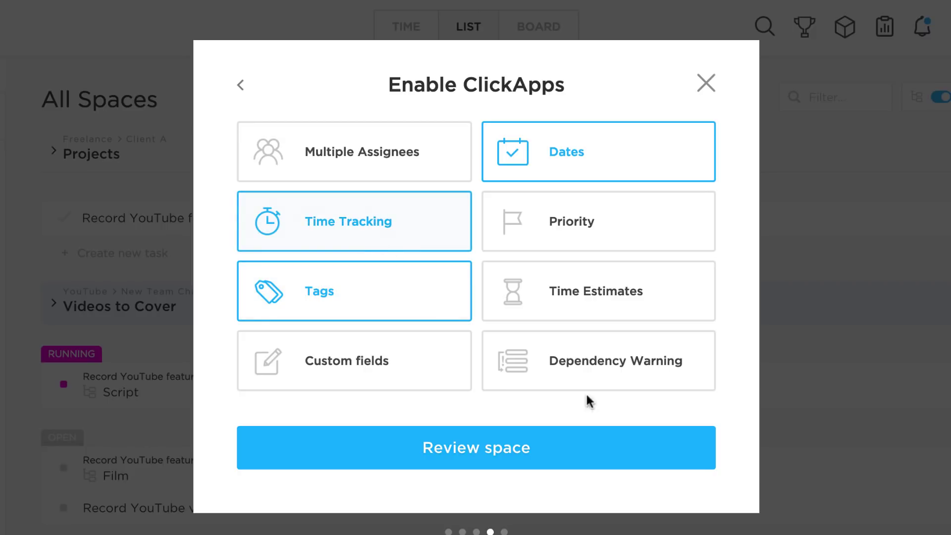
{"action": "left_click", "coordinate": [370, 320]}
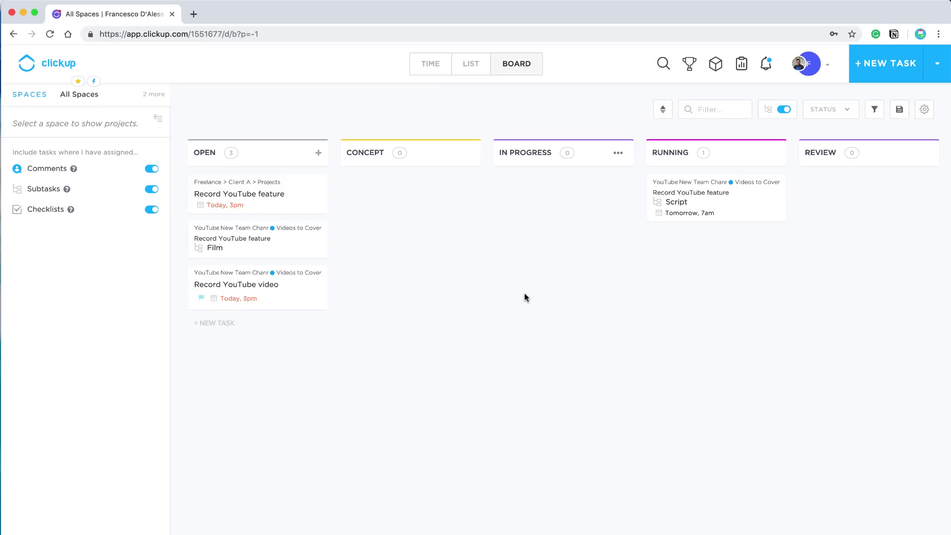
- On the board, move Client A's "Record YouTube feature" task from Open to Closed and set the Film subtask's status to Concept
{"action": "left_click_drag", "start_coordinate": [343, 201], "coordinate": [443, 185]}
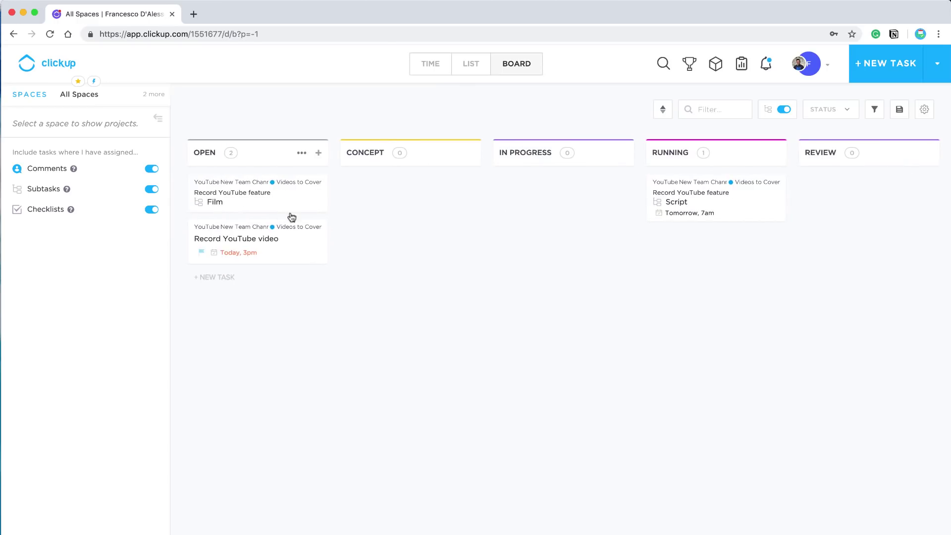
{"action": "left_click", "coordinate": [253, 178]}
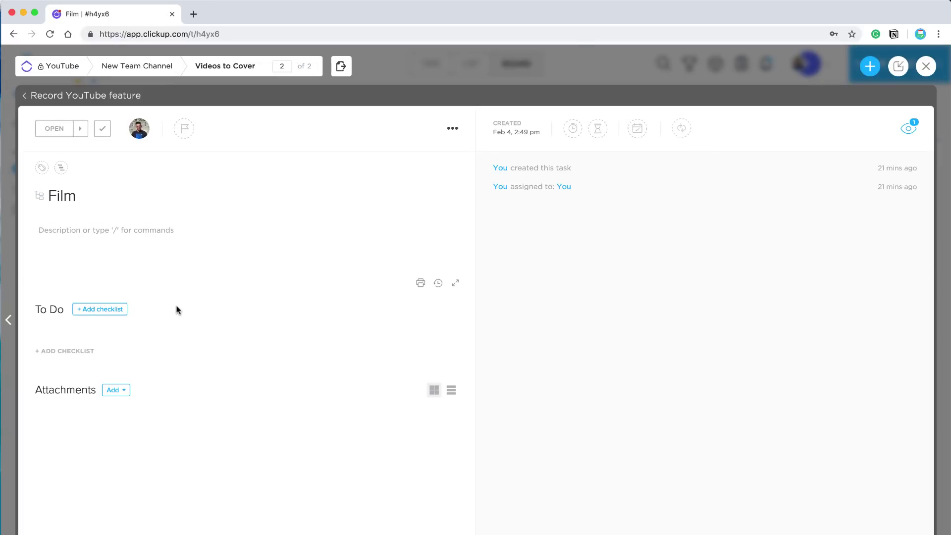
{"action": "left_click", "coordinate": [81, 130]}
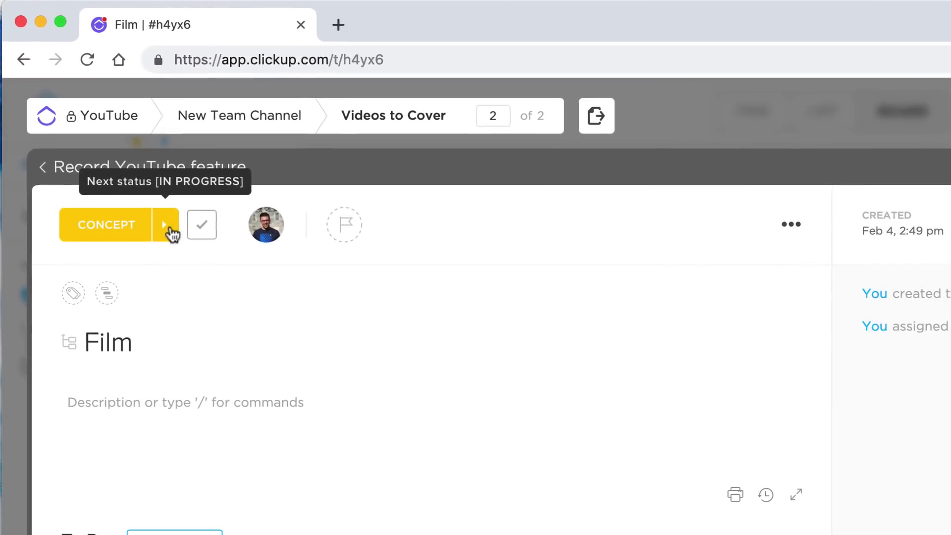
{"action": "left_click", "coordinate": [774, 119]}
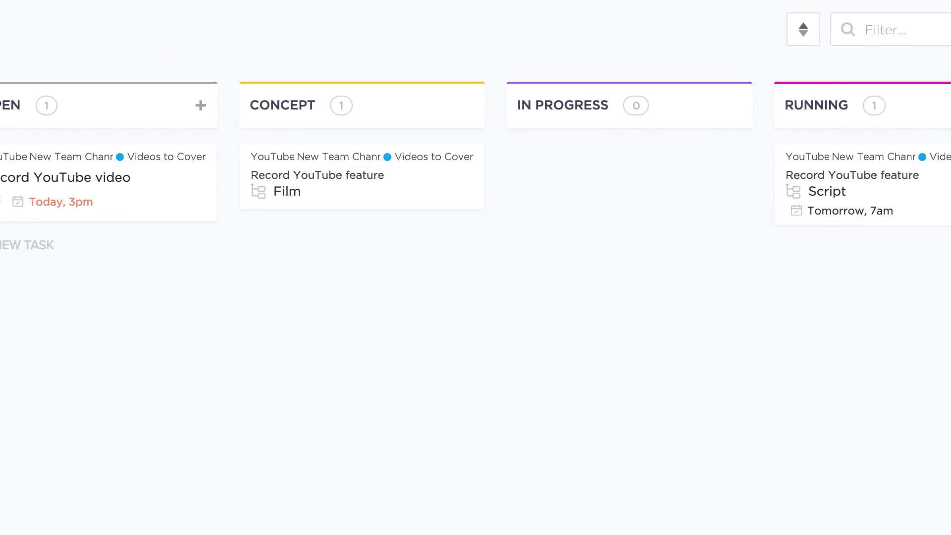
- Look across the board's status columns, select the "Record YouTube video" card to view its bulk actions and dismiss the selection
{"action": "scroll", "coordinate": [244, 263], "scroll_direction": "right", "scroll_amount": 5}
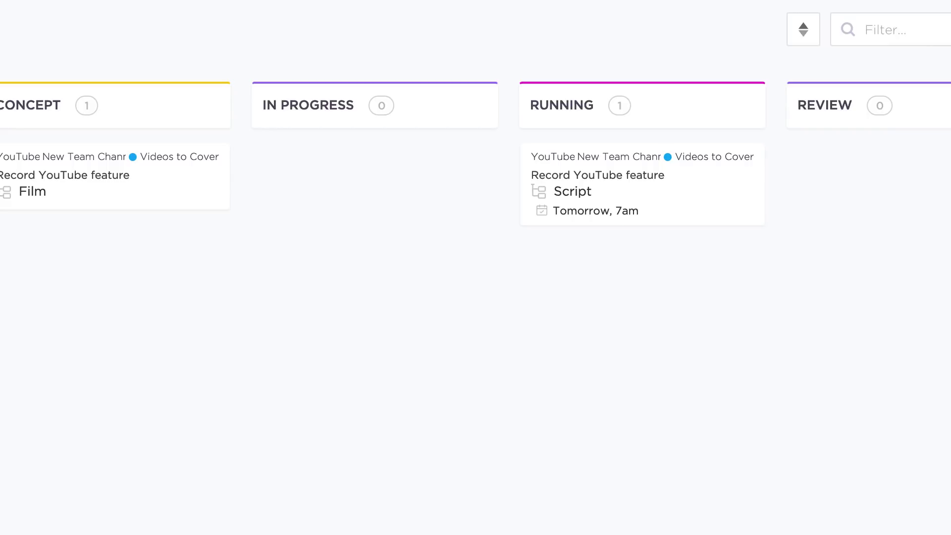
{"action": "left_click", "coordinate": [152, 228]}
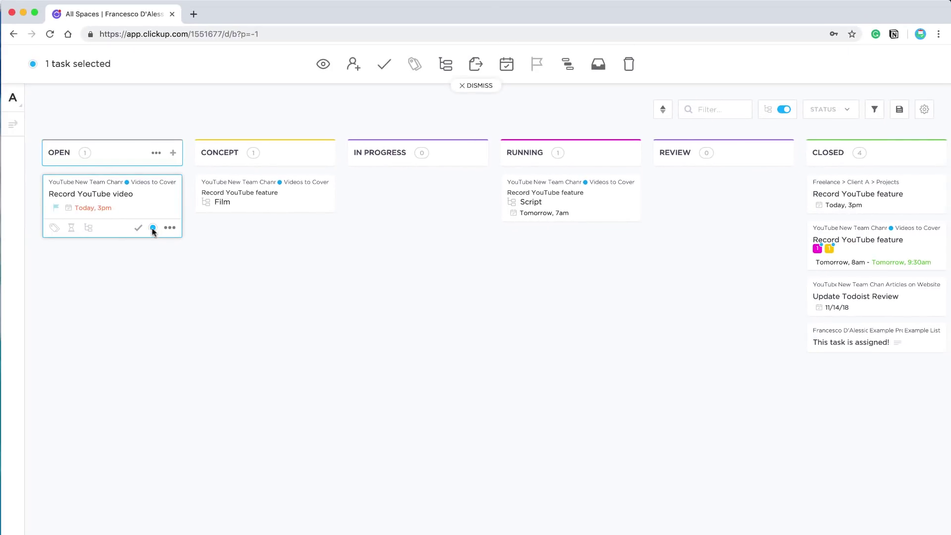
{"action": "left_click", "coordinate": [477, 85]}
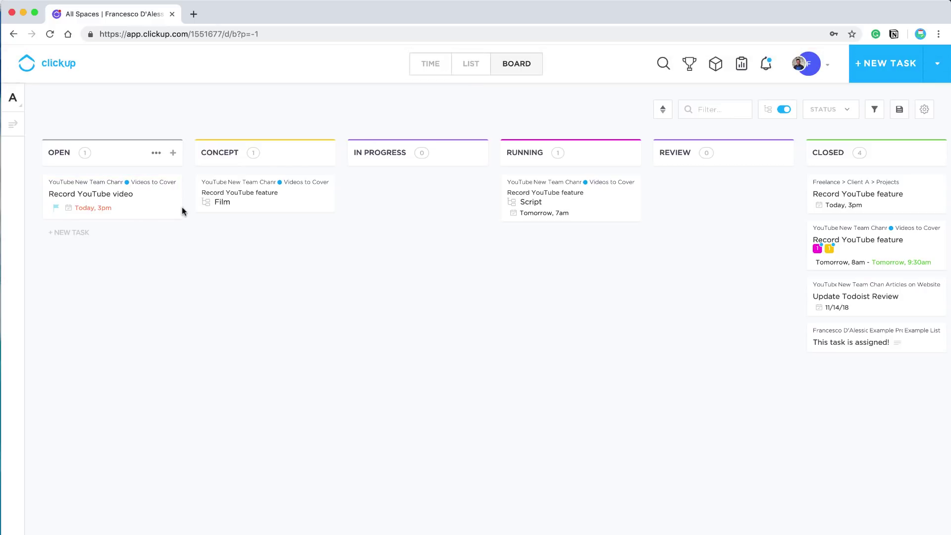
{"action": "scroll", "coordinate": [881, 208], "scroll_direction": "right", "scroll_amount": 1}
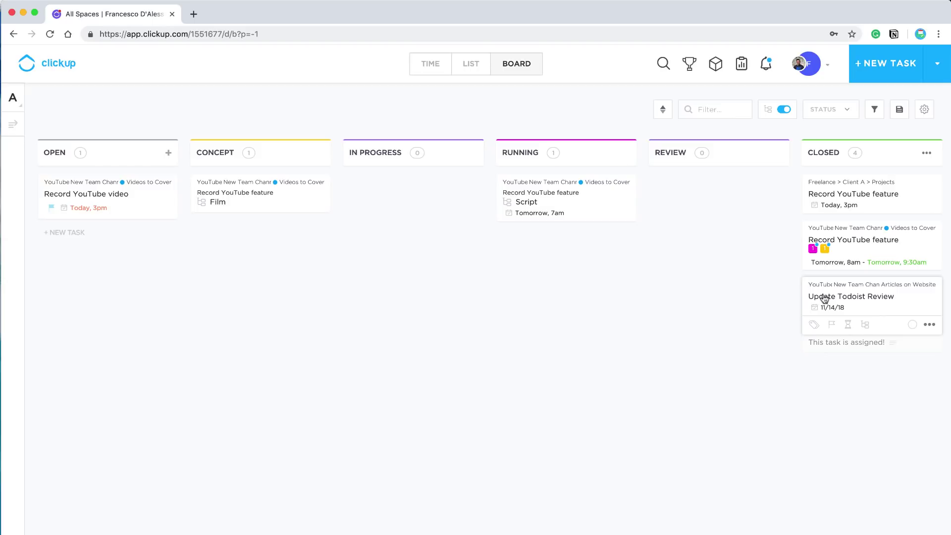
- Open the closed "Record YouTube feature" task from Videos to Cover and view the lists it can be moved to
{"action": "left_click", "coordinate": [867, 252]}
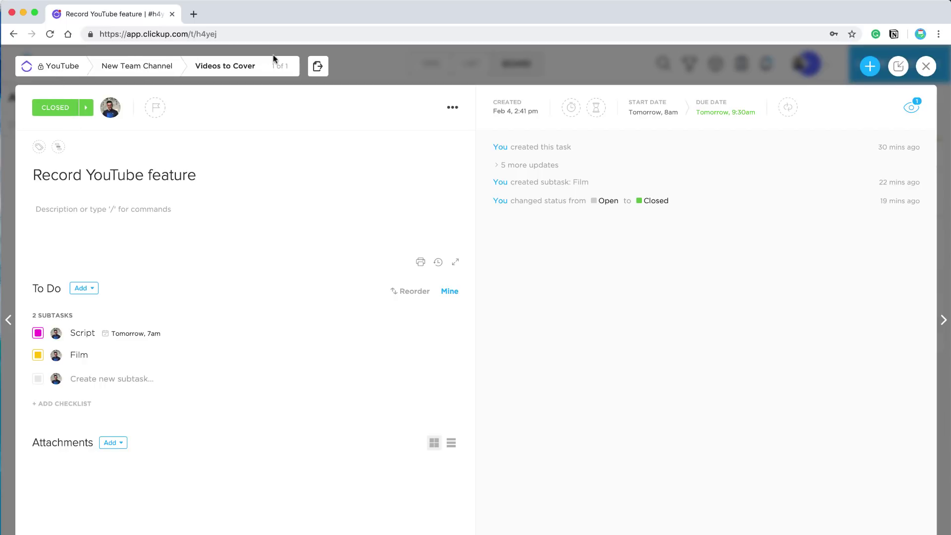
{"action": "left_click", "coordinate": [317, 70]}
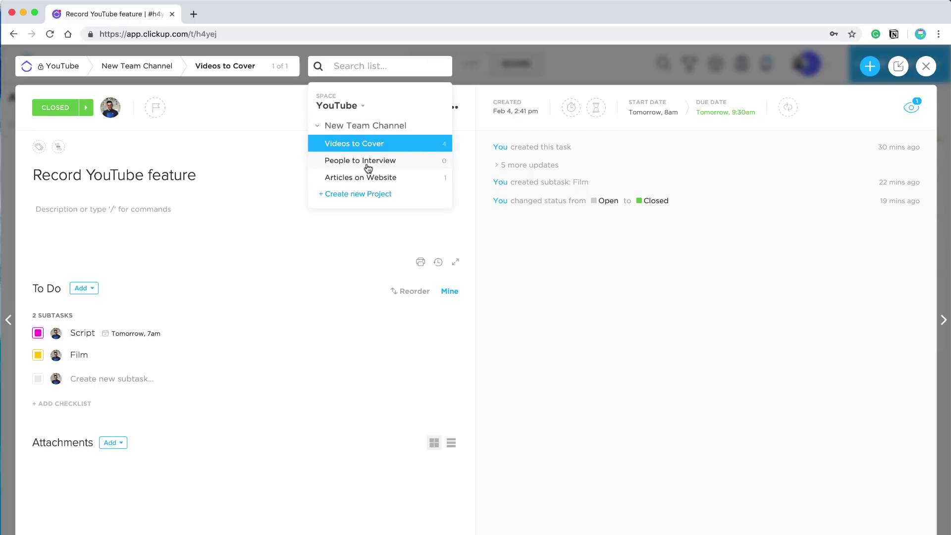
{"action": "left_click", "coordinate": [461, 95]}
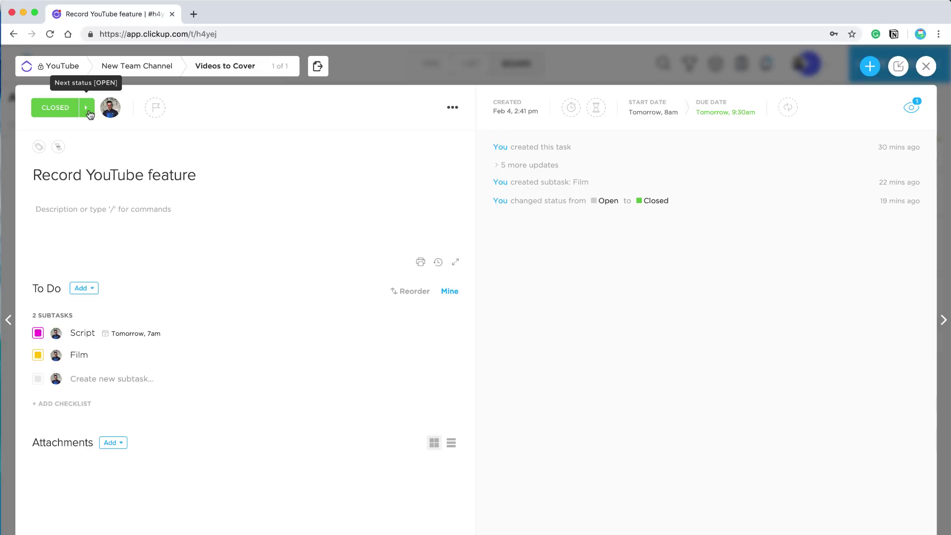
- Give the "Record YouTube feature" task the red-flag priority
{"action": "mouse_move", "coordinate": [118, 116]}
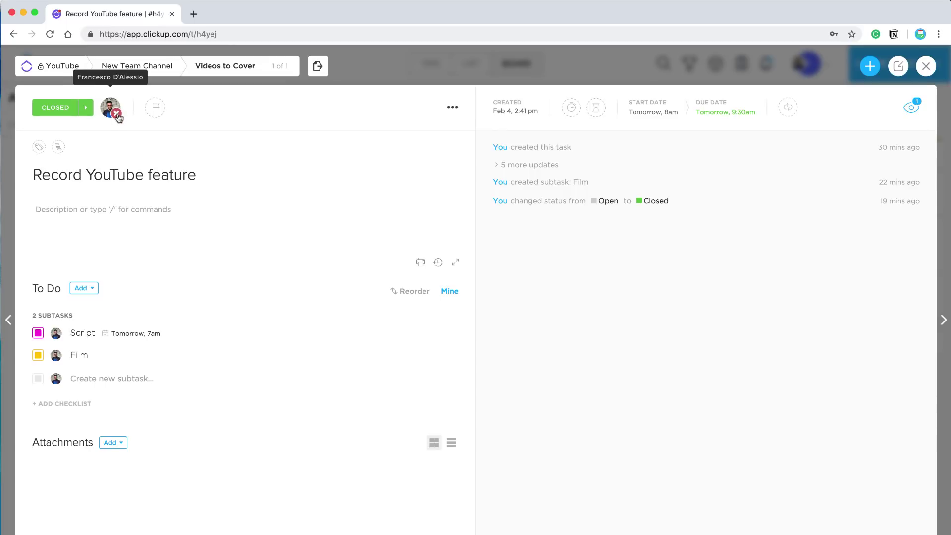
{"action": "left_click", "coordinate": [156, 110]}
{"action": "left_click", "coordinate": [174, 134]}
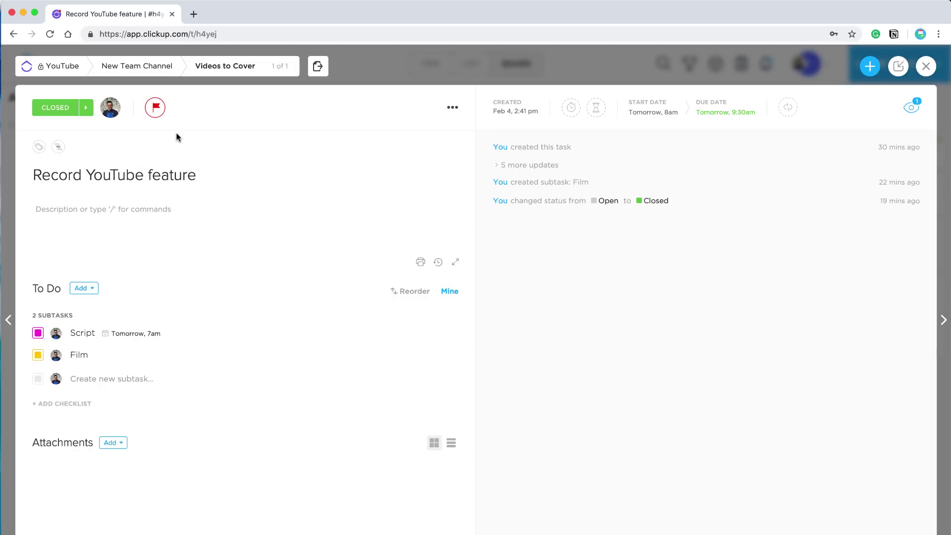
- Create a new tag named "filming" on the "Record YouTube feature" task
{"action": "left_click", "coordinate": [40, 148]}
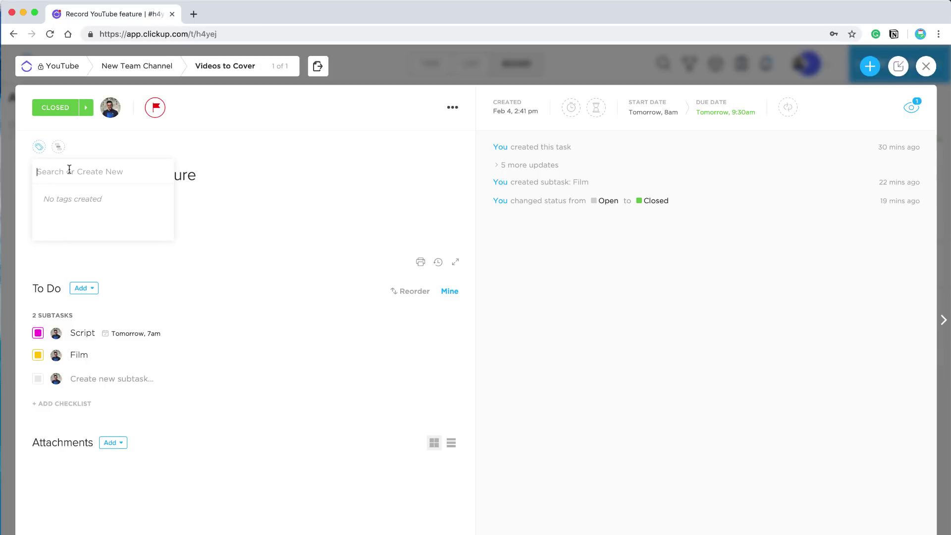
{"action": "type", "text": "filming"}
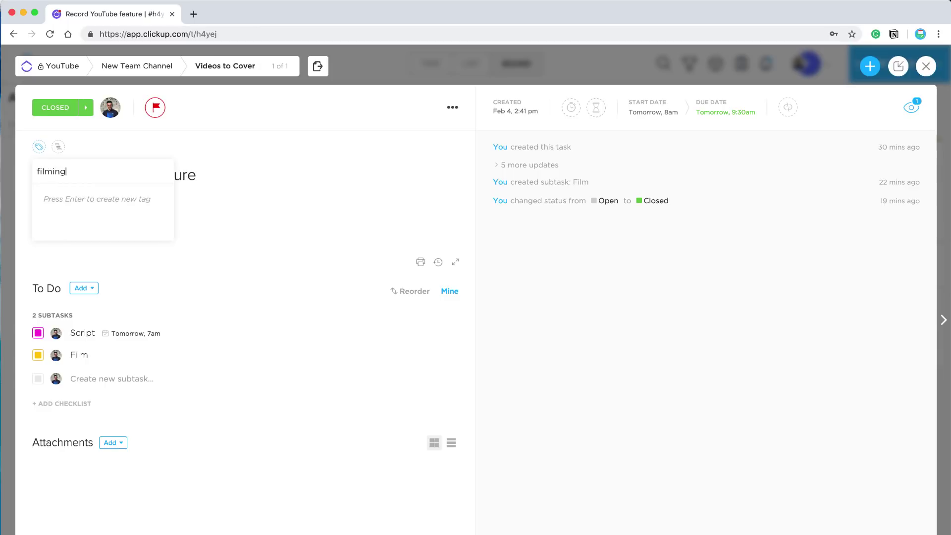
{"action": "key", "text": "Return"}
{"action": "left_click", "coordinate": [140, 147]}
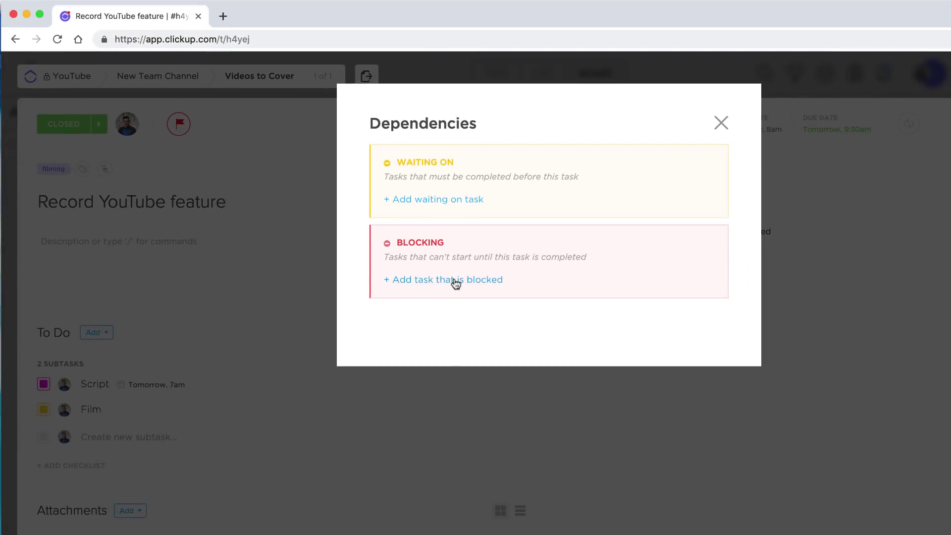
- Add the "Script" subtask as a waiting-on dependency of the "Record YouTube feature" task and close the dependencies
{"action": "left_click", "coordinate": [721, 123]}
{"action": "left_click", "coordinate": [105, 169]}
{"action": "left_click", "coordinate": [450, 199]}
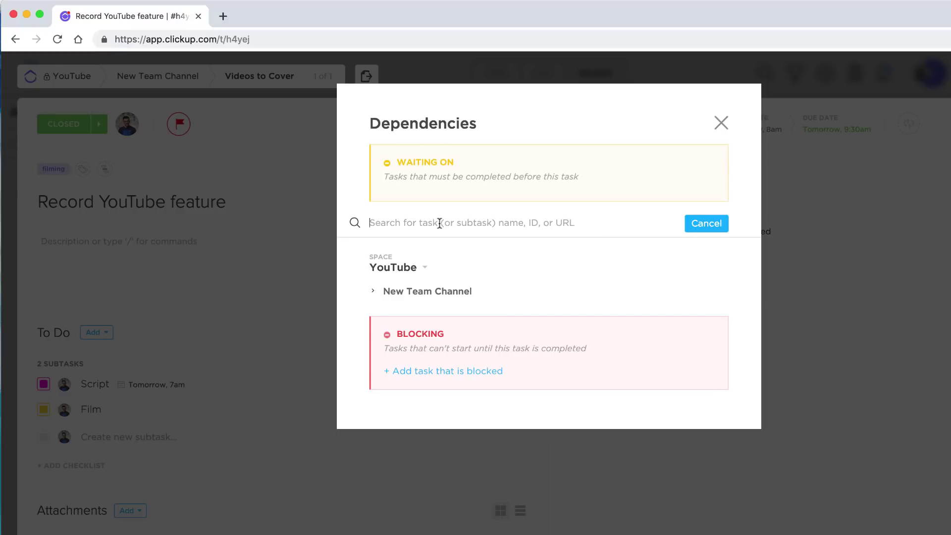
{"action": "type", "text": "Scripting"}
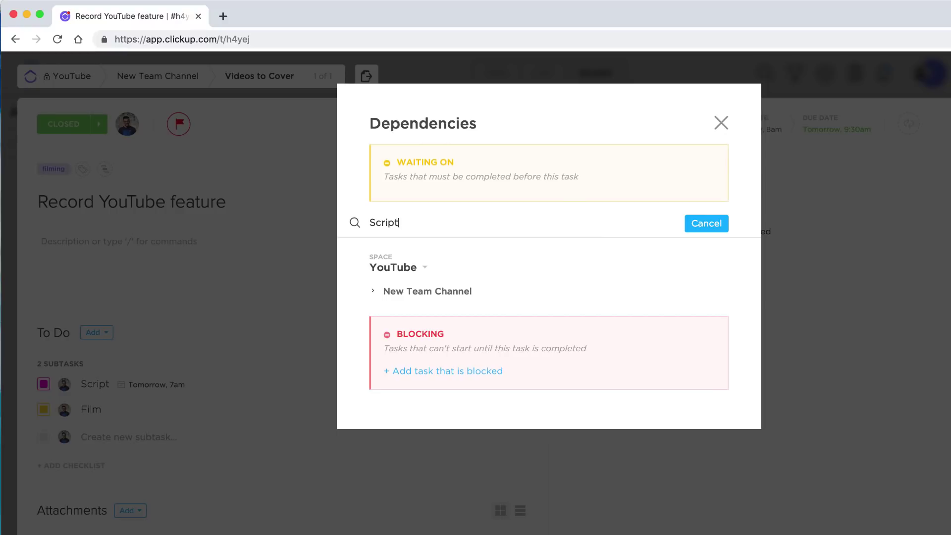
{"action": "key", "text": "BackSpace"}
{"action": "key", "text": "BackSpace"}
{"action": "key", "text": "BackSpace"}
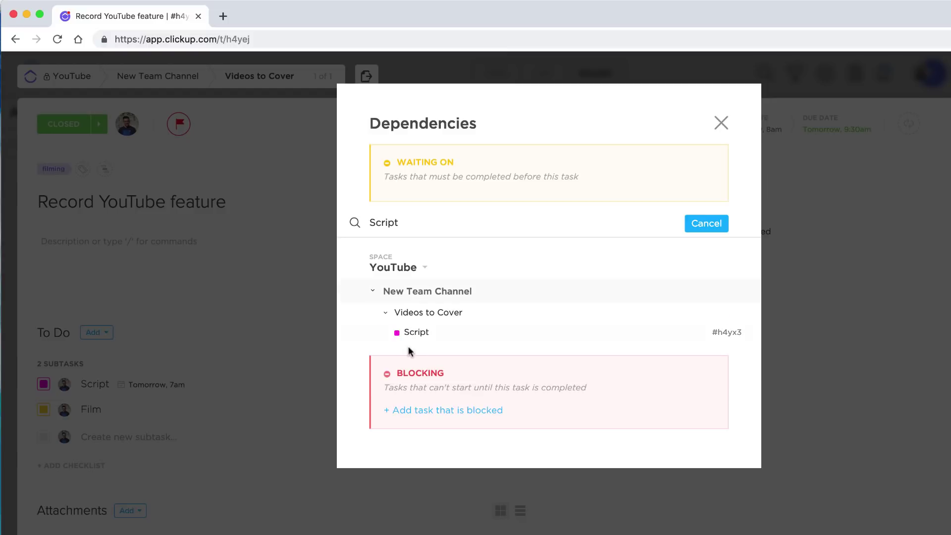
{"action": "left_click", "coordinate": [416, 332]}
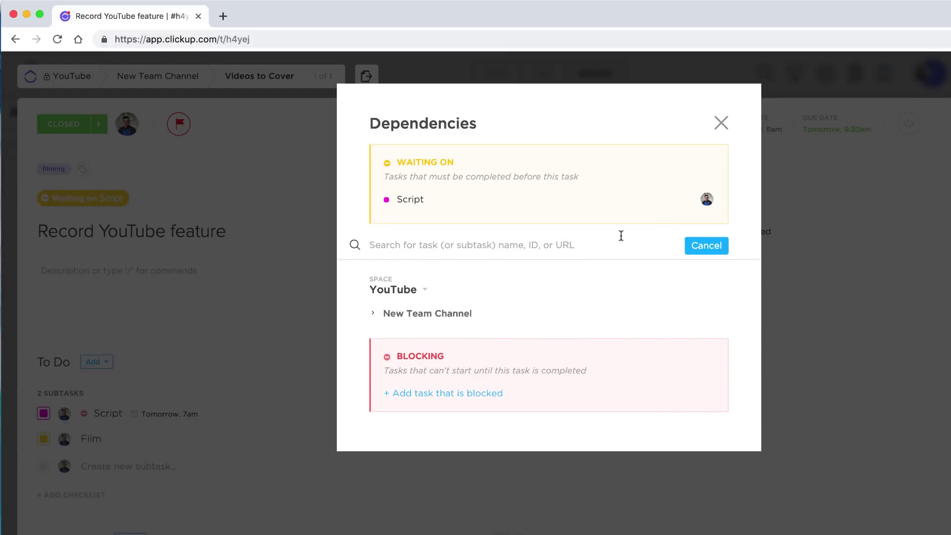
{"action": "left_click", "coordinate": [328, 230]}
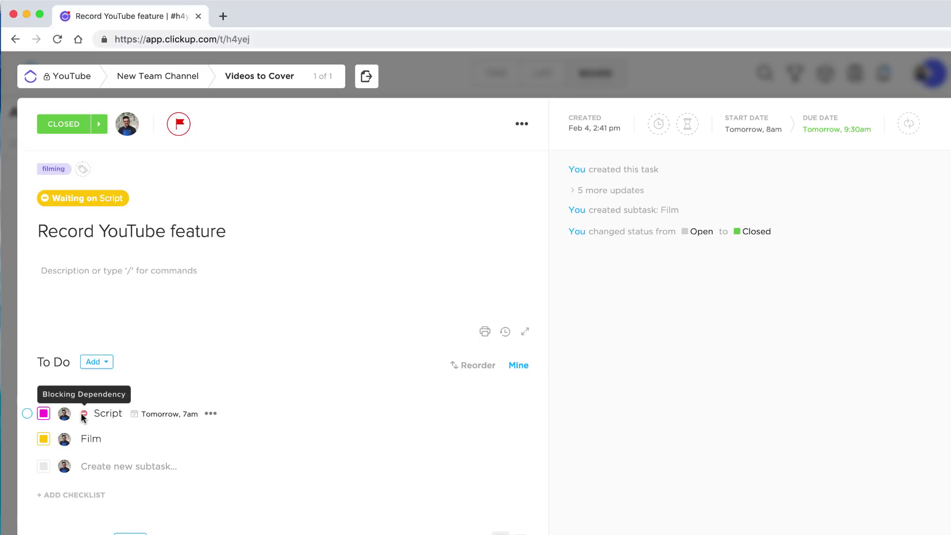
- Examine the task's description editor with its formatting options, the subtasks and the attachments section
{"action": "left_click", "coordinate": [151, 272]}
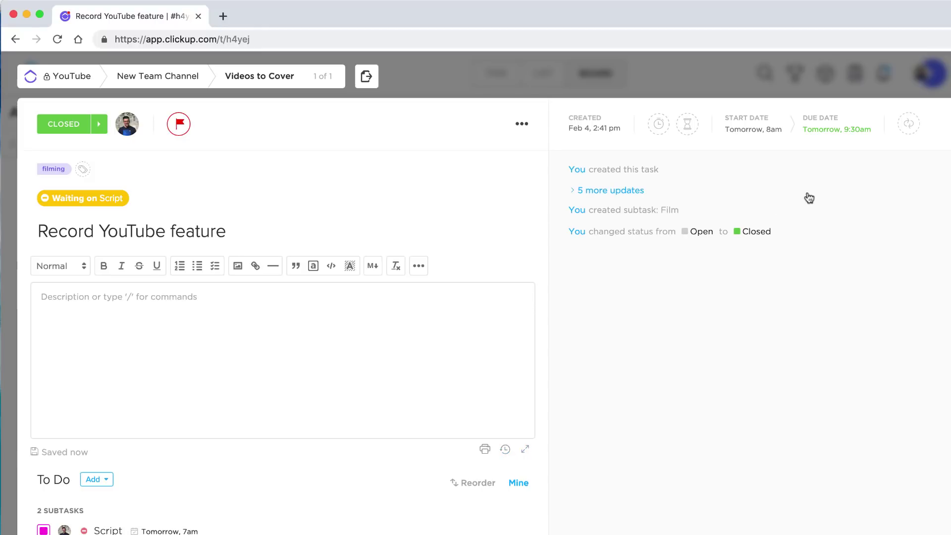
{"action": "scroll", "coordinate": [110, 497], "scroll_direction": "down", "scroll_amount": 1}
{"action": "scroll", "coordinate": [110, 495], "scroll_direction": "down", "scroll_amount": 1}
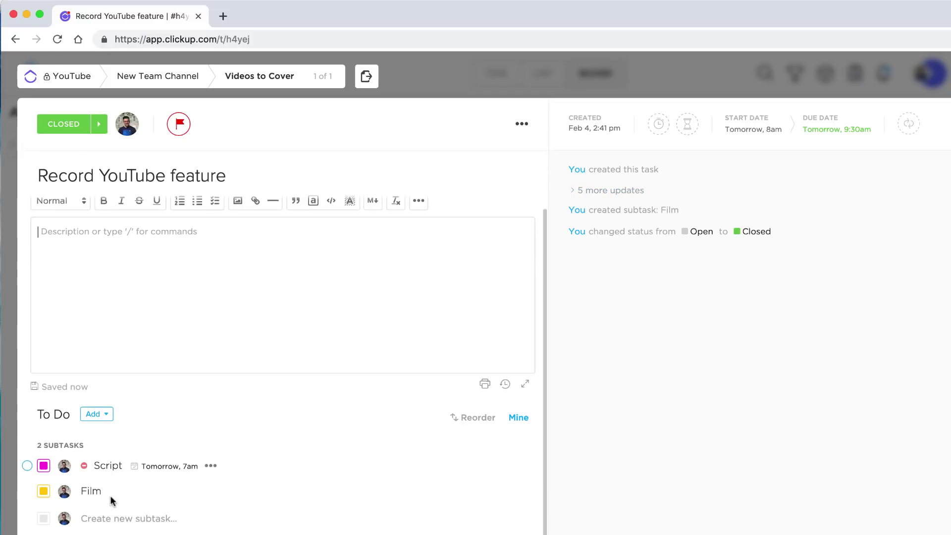
{"action": "left_click", "coordinate": [105, 300]}
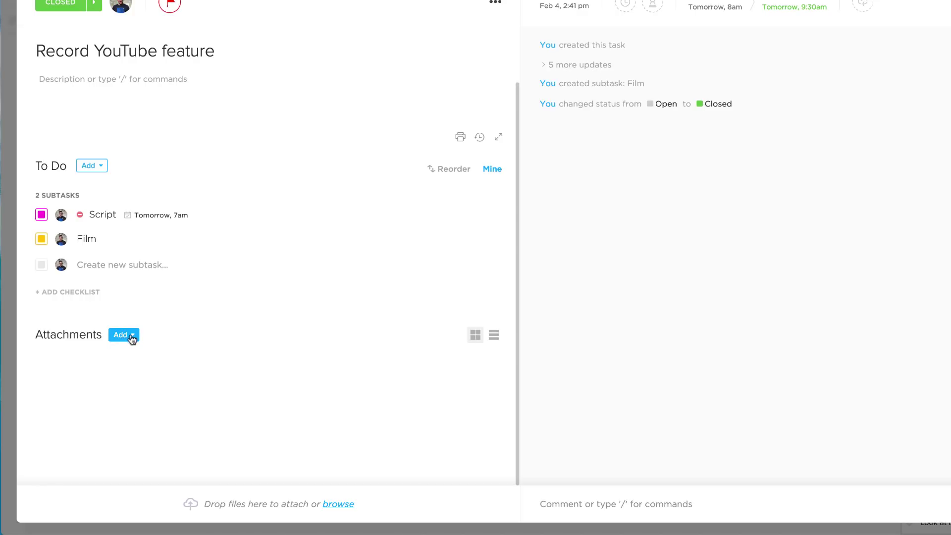
{"action": "scroll", "coordinate": [187, 281], "scroll_direction": "up", "scroll_amount": 3}
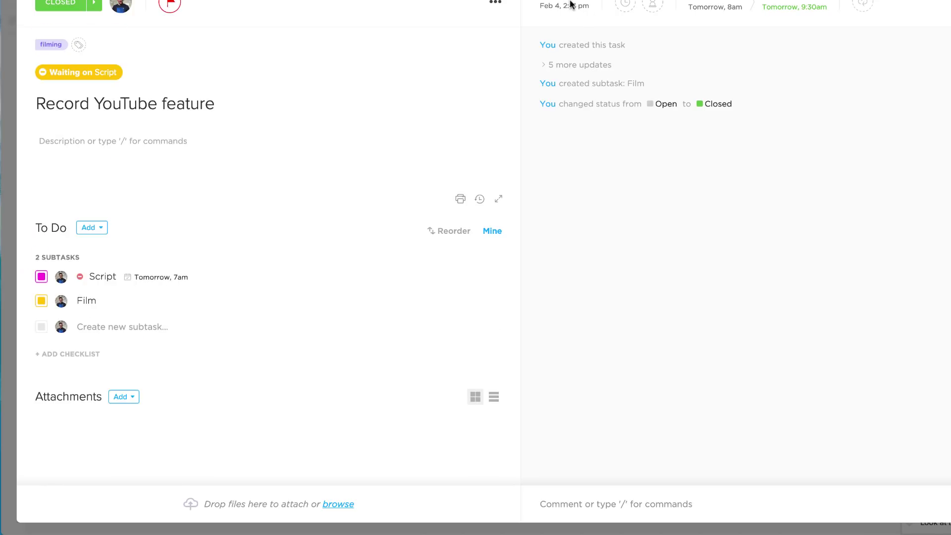
- Log 10 minutes of manually tracked time on the "Record YouTube feature" task
{"action": "mouse_move", "coordinate": [626, 6]}
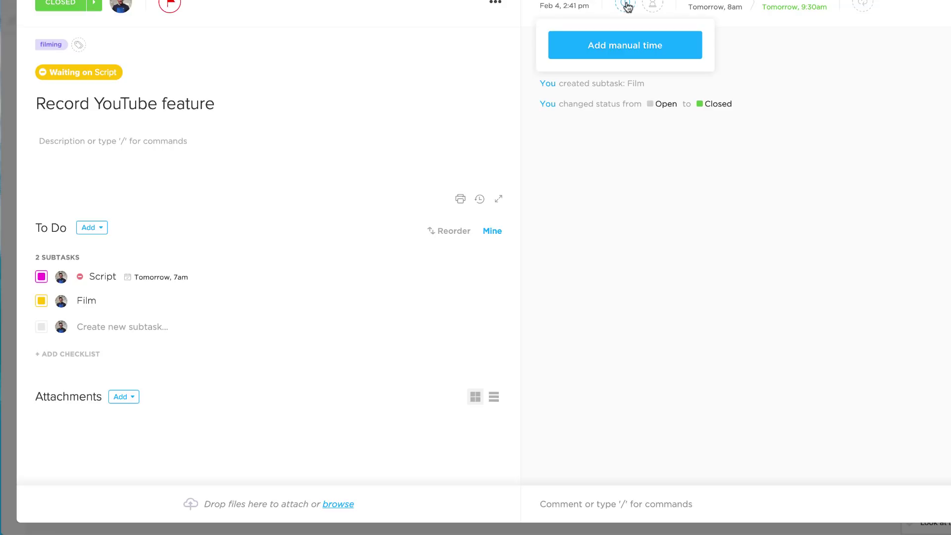
{"action": "left_click", "coordinate": [626, 44]}
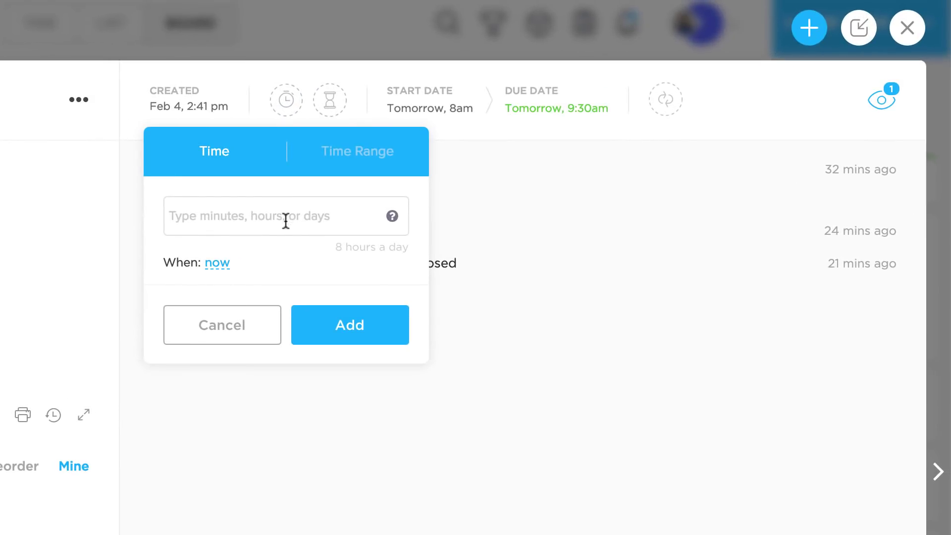
{"action": "type", "text": "10m"}
{"action": "key", "text": "BackSpace"}
{"action": "type", "text": "minut"}
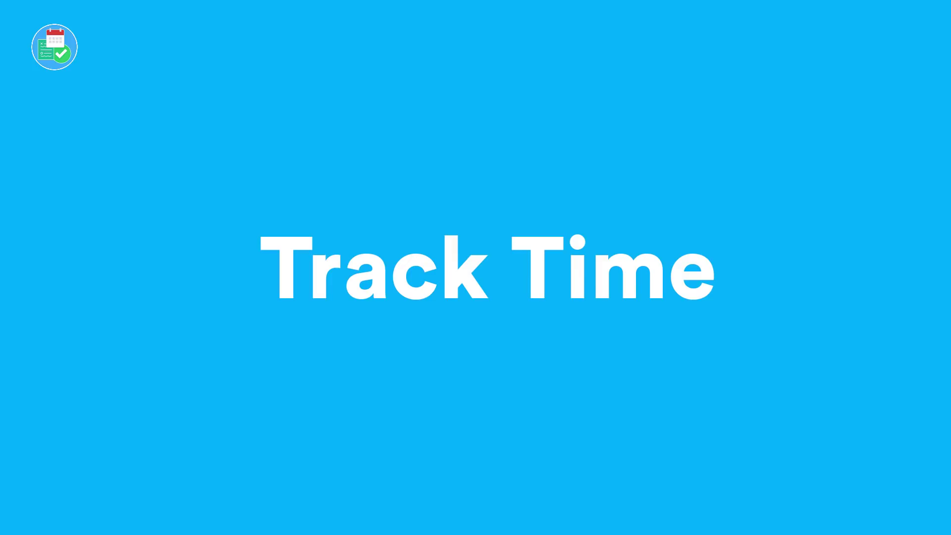
{"action": "left_click", "coordinate": [297, 108]}
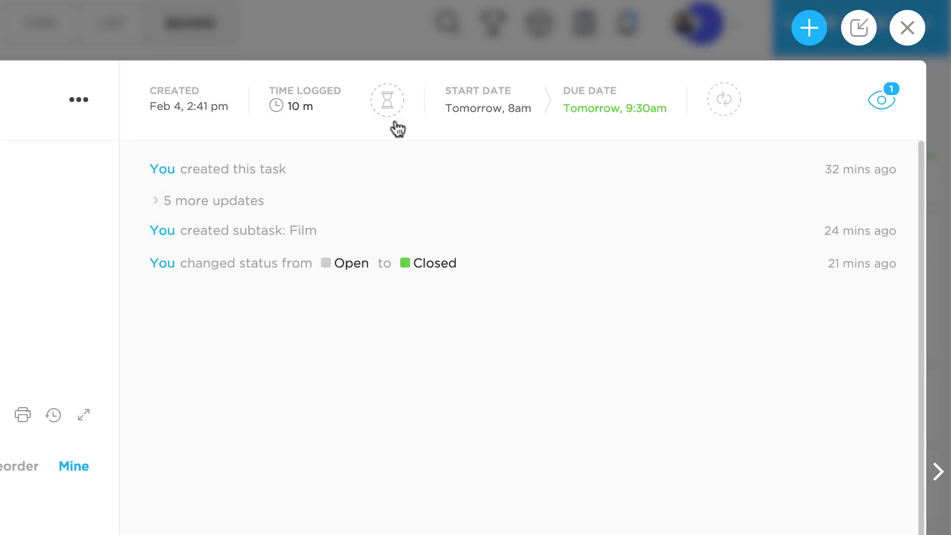
- Set the "Record YouTube feature" task's time estimate to 30 minutes
{"action": "left_click", "coordinate": [396, 103]}
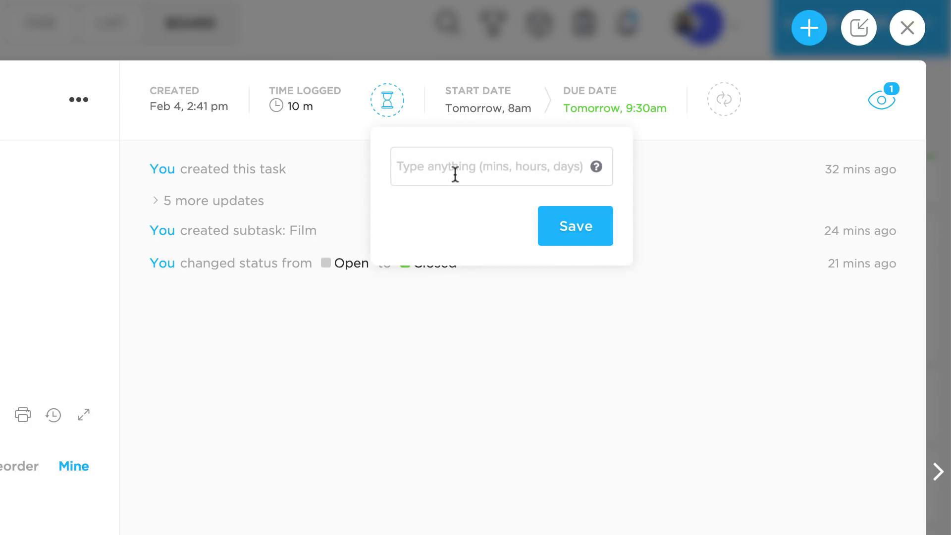
{"action": "type", "text": "30 minutes"}
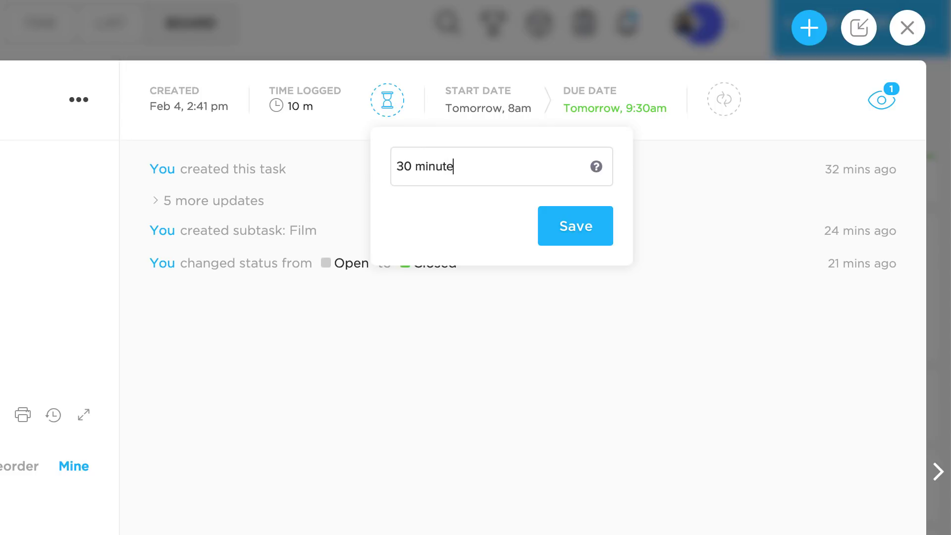
{"action": "left_click", "coordinate": [577, 242]}
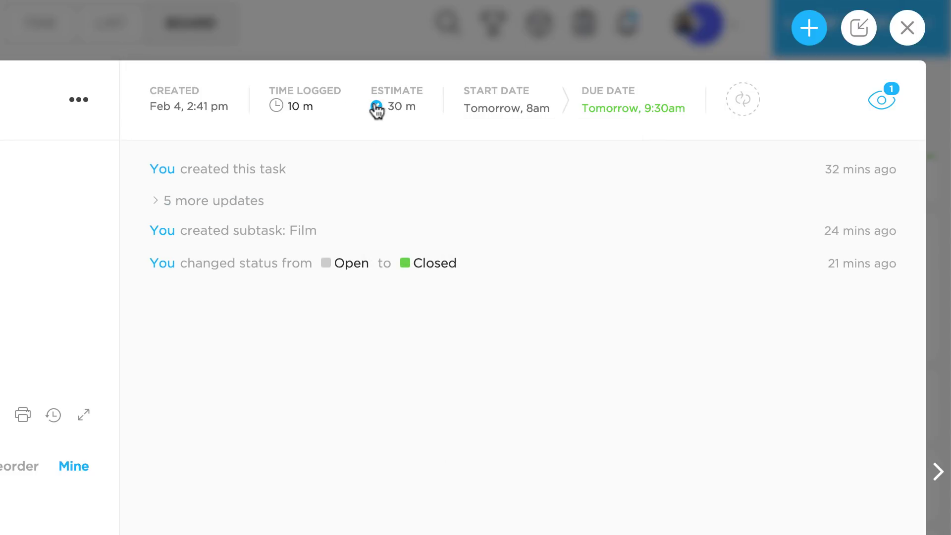
- View the Time Range option for logging time without adding an entry, and look at the task's watcher list
{"action": "left_click", "coordinate": [299, 105]}
{"action": "left_click", "coordinate": [328, 231]}
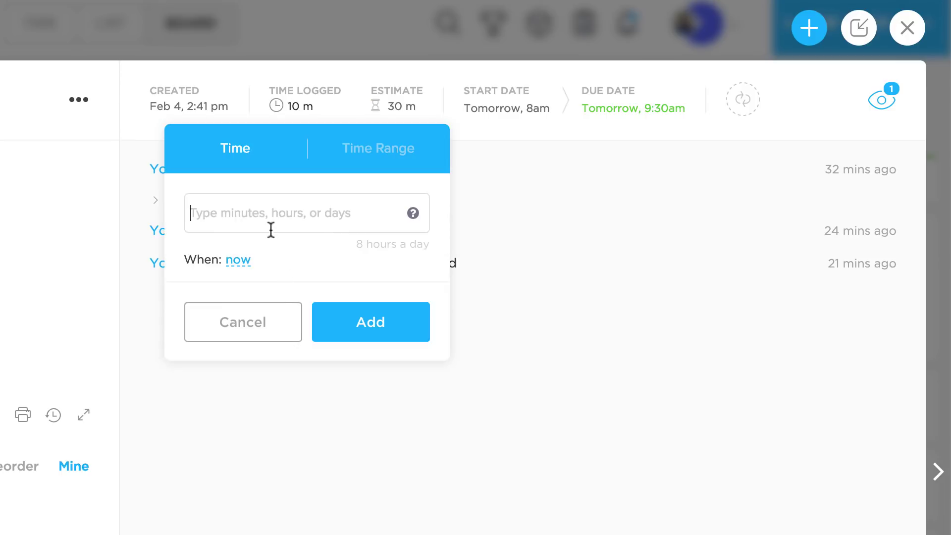
{"action": "left_click", "coordinate": [371, 148]}
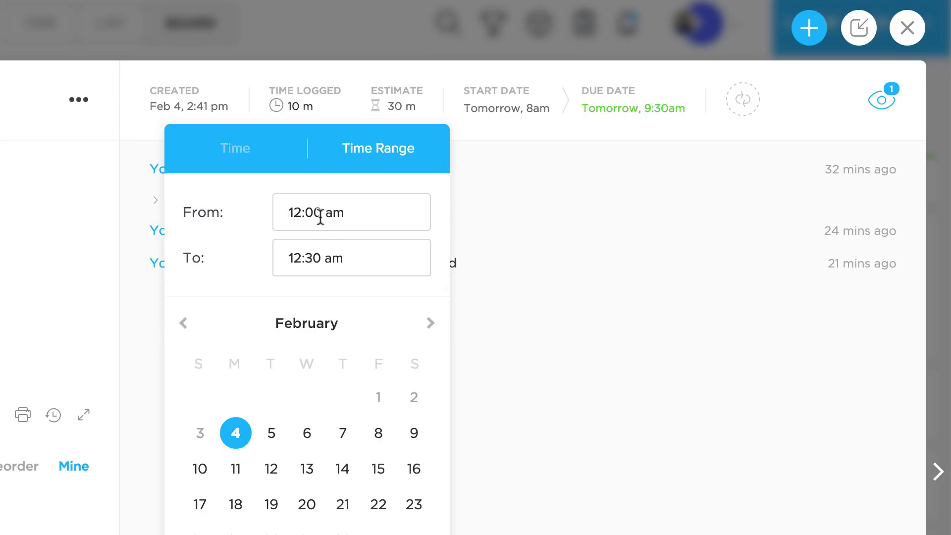
{"action": "left_click", "coordinate": [238, 151]}
{"action": "left_click", "coordinate": [279, 330]}
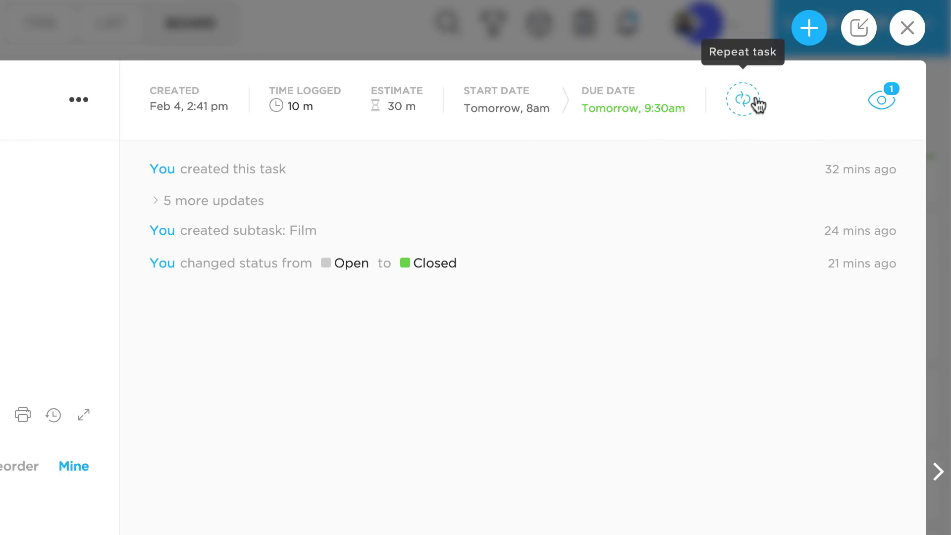
{"action": "left_click", "coordinate": [881, 104]}
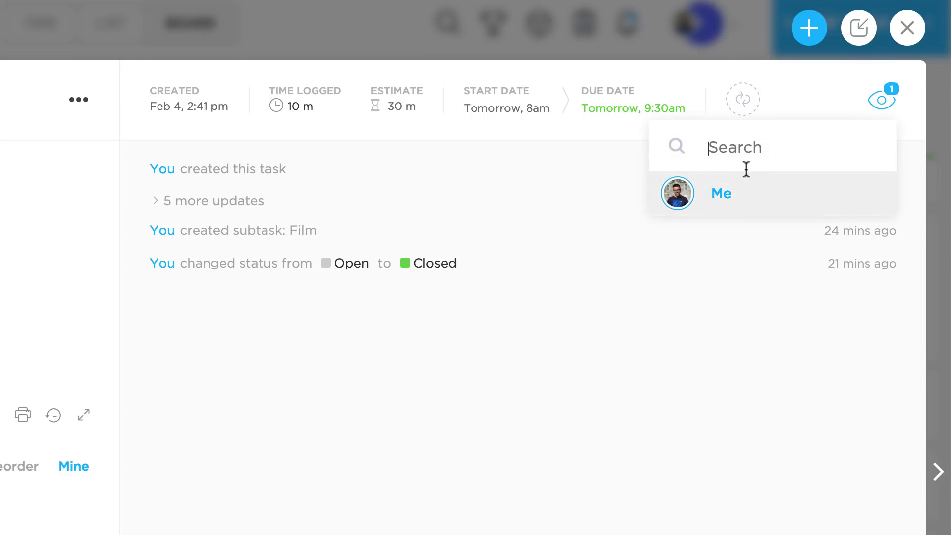
{"action": "left_click", "coordinate": [624, 416]}
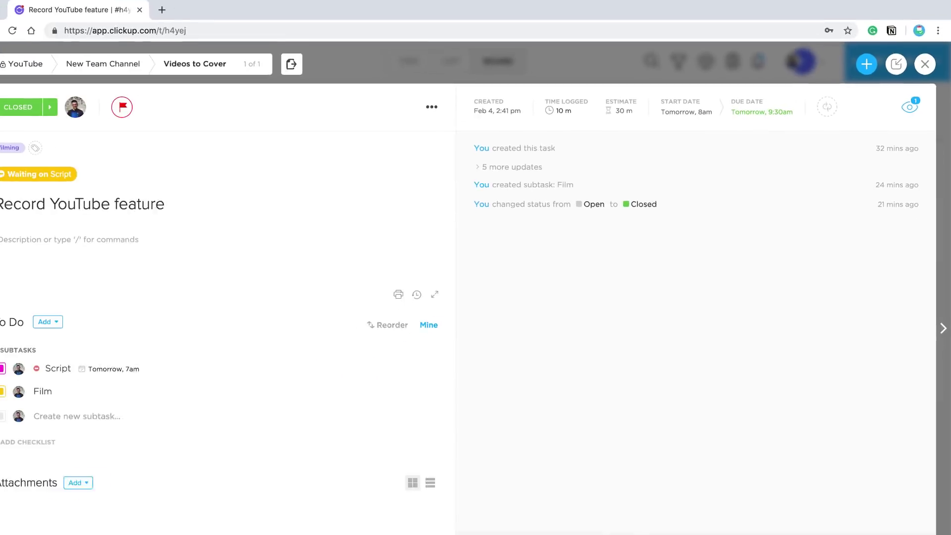
- Post a comment on the task that links the "Script" task and reads "When's this going be done?"
{"action": "left_click", "coordinate": [587, 459]}
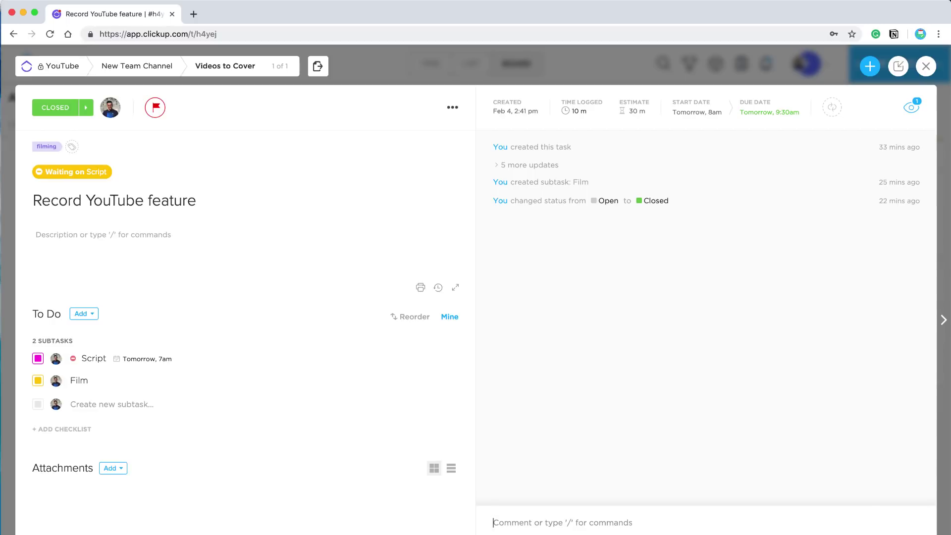
{"action": "type", "text": "@"}
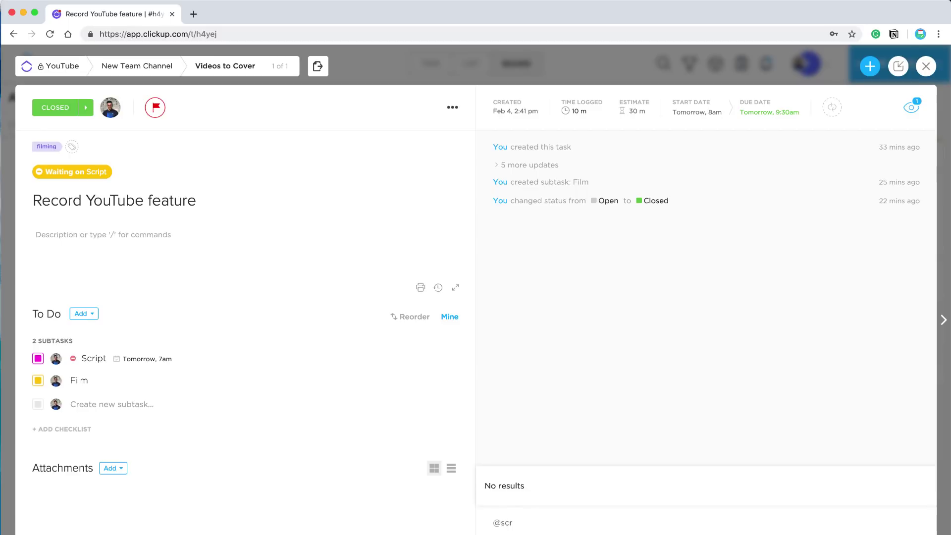
{"action": "key", "text": "BackSpace"}
{"action": "type", "text": "#"}
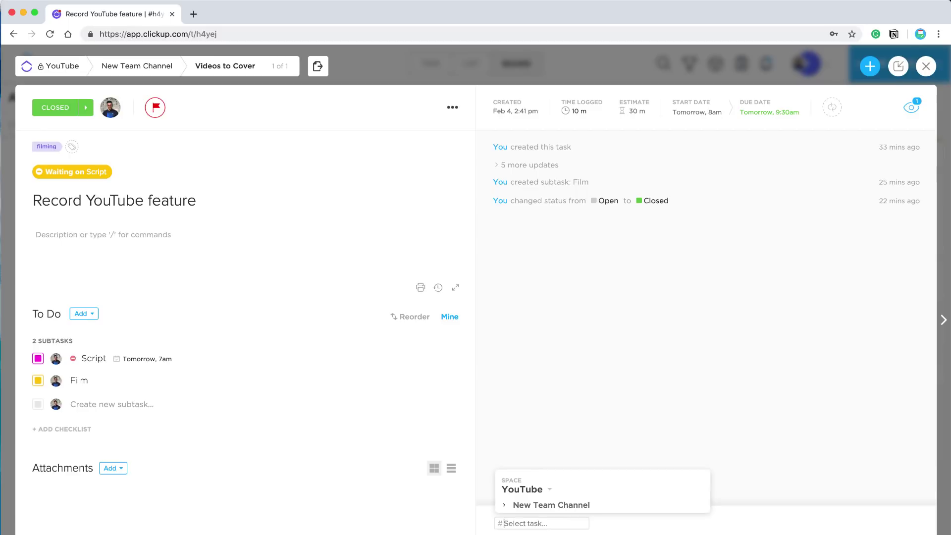
{"action": "type", "text": "script"}
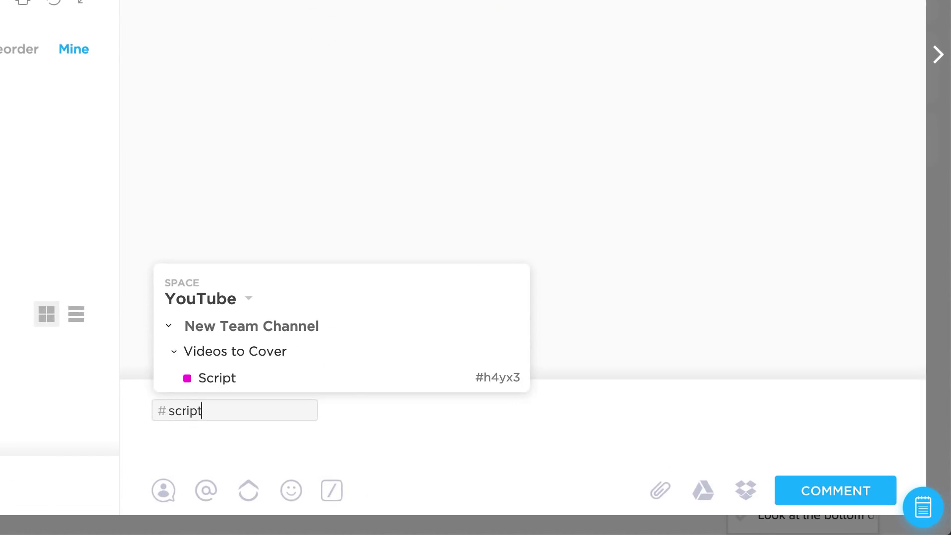
{"action": "left_click", "coordinate": [216, 387]}
{"action": "type", "text": "When"}
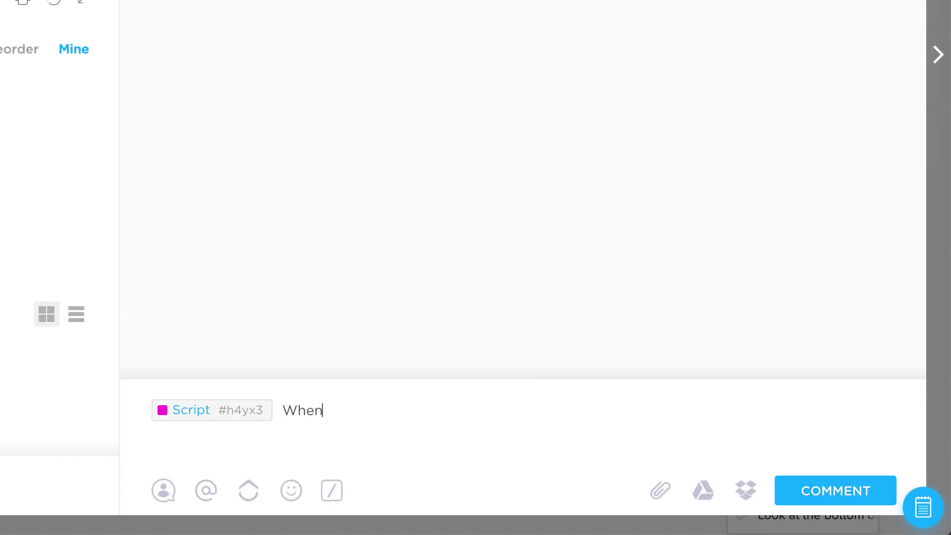
{"action": "type", "text": "'s this going be done?"}
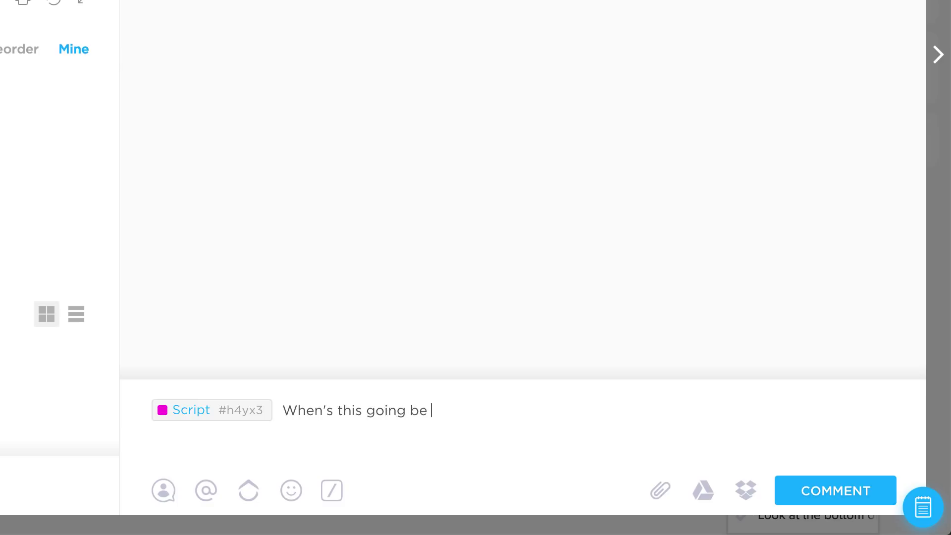
{"action": "left_click", "coordinate": [832, 504]}
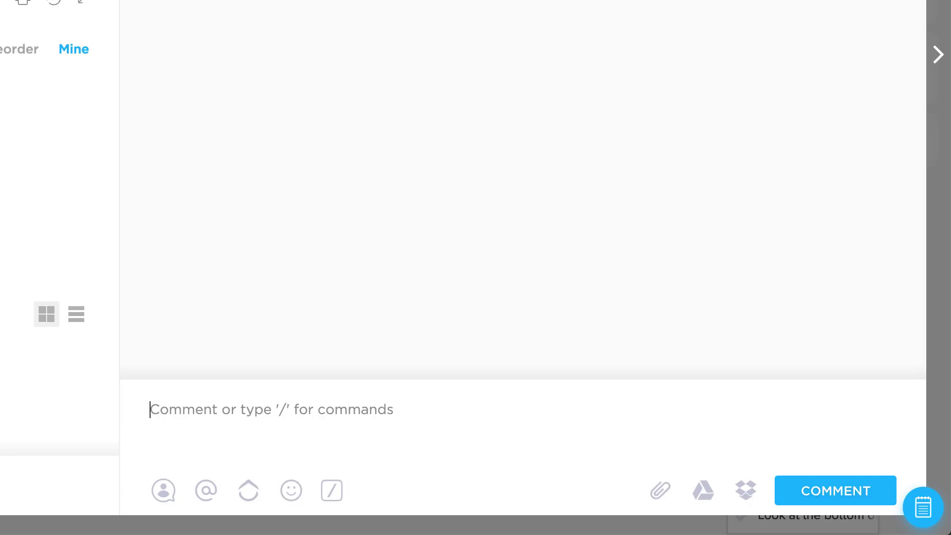
- Minimize the "Record YouTube feature" task to the Task Tray, reopen it from the tray and close it
{"action": "left_click", "coordinate": [886, 64]}
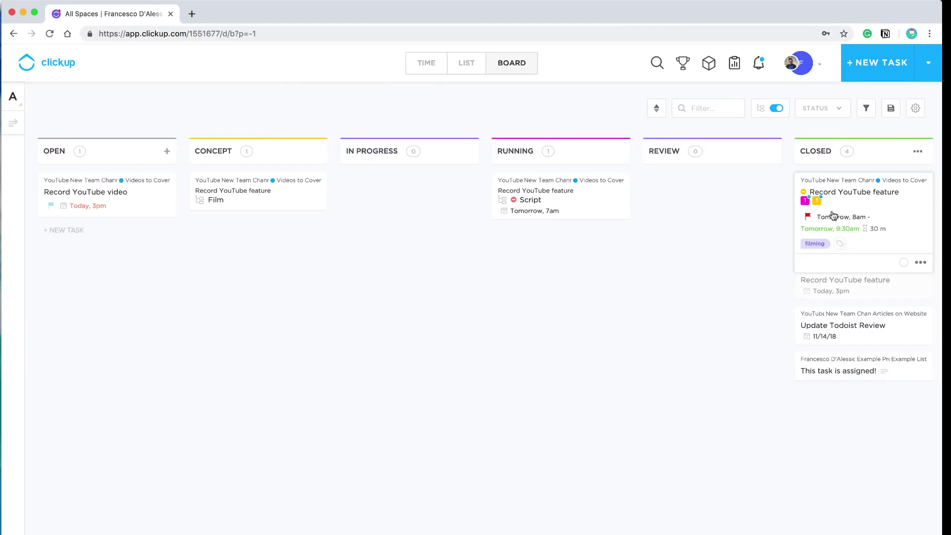
{"action": "left_click", "coordinate": [902, 210]}
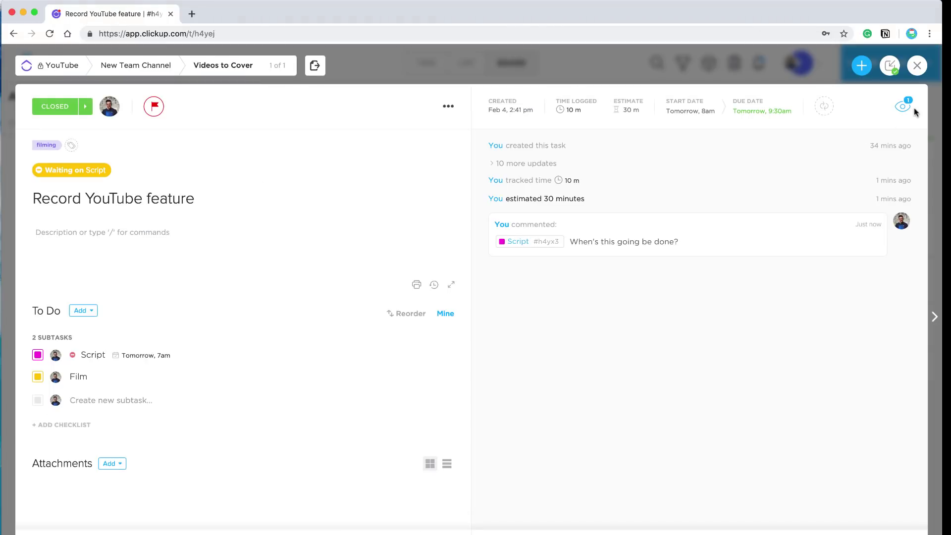
{"action": "left_click", "coordinate": [889, 67]}
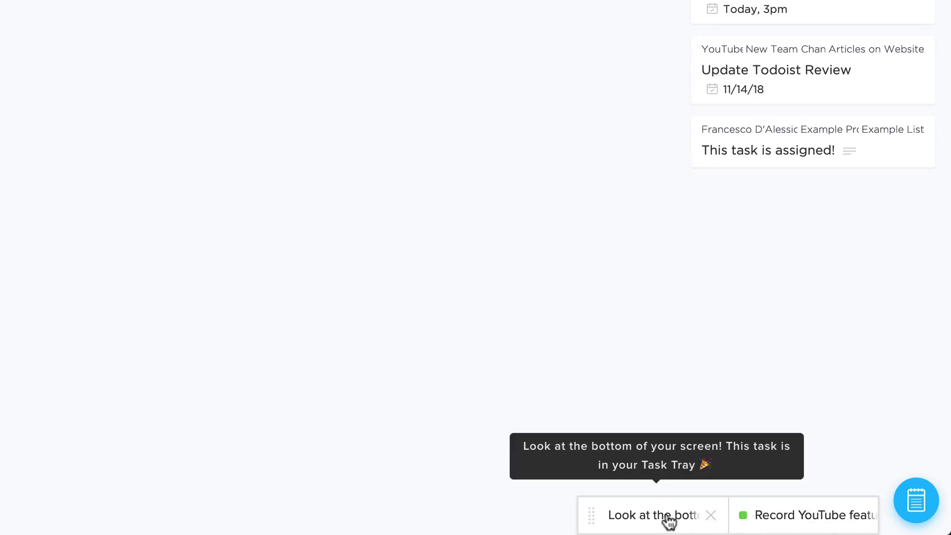
{"action": "left_click", "coordinate": [783, 523]}
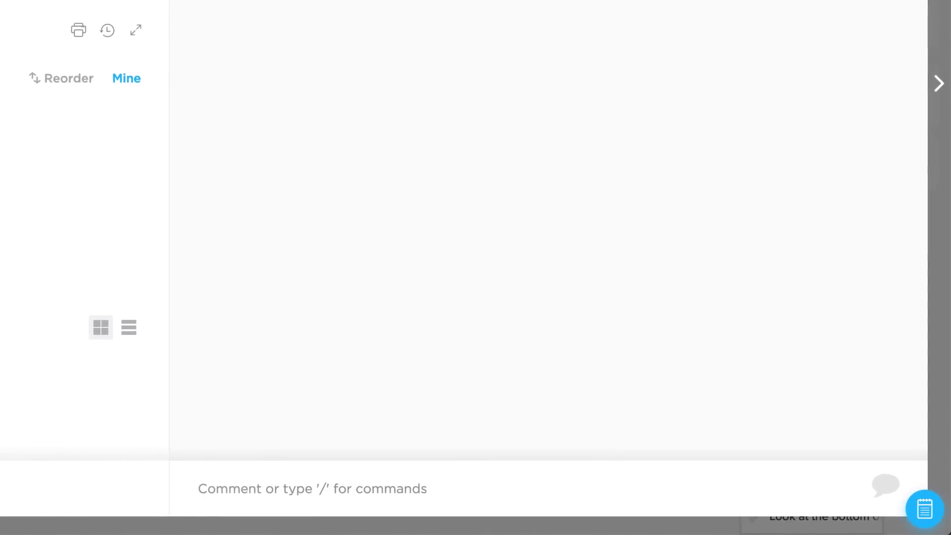
{"action": "key", "text": "Escape"}
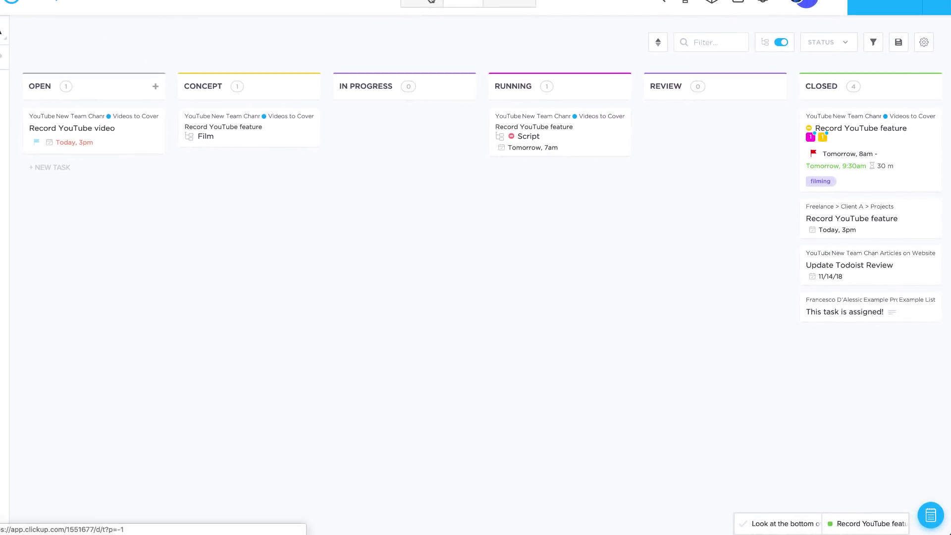
- Switch All Spaces to List view and look at the new task form with its location choices, closing it without creating a task
{"action": "left_click", "coordinate": [456, 1]}
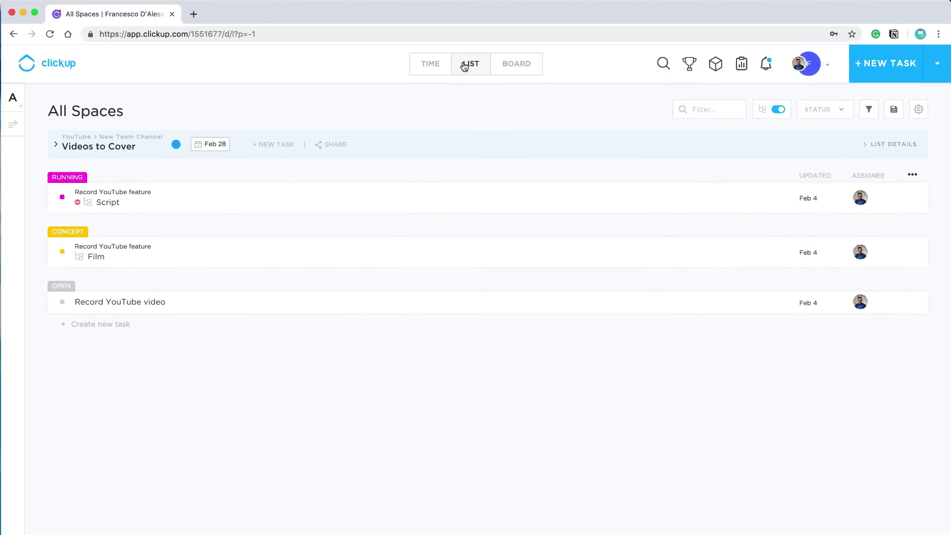
{"action": "left_click", "coordinate": [937, 63]}
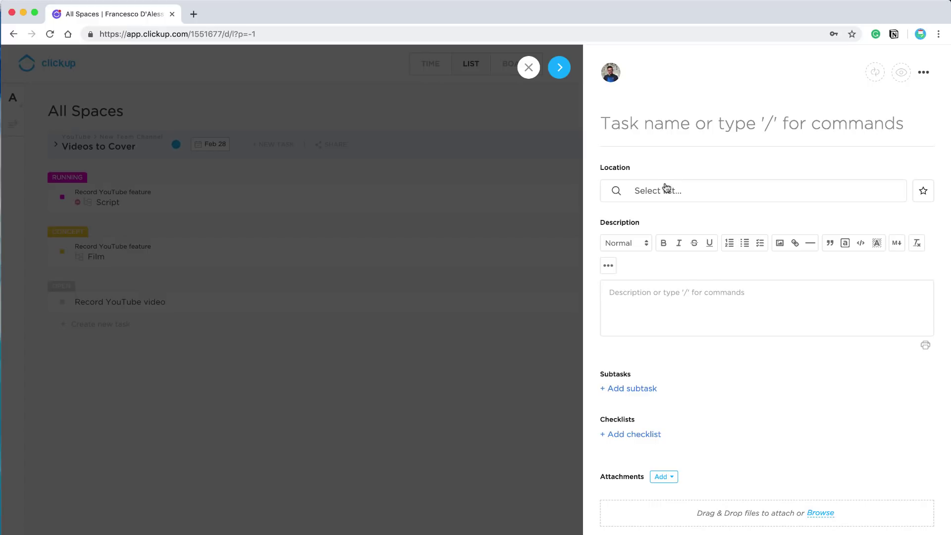
{"action": "left_click", "coordinate": [662, 191]}
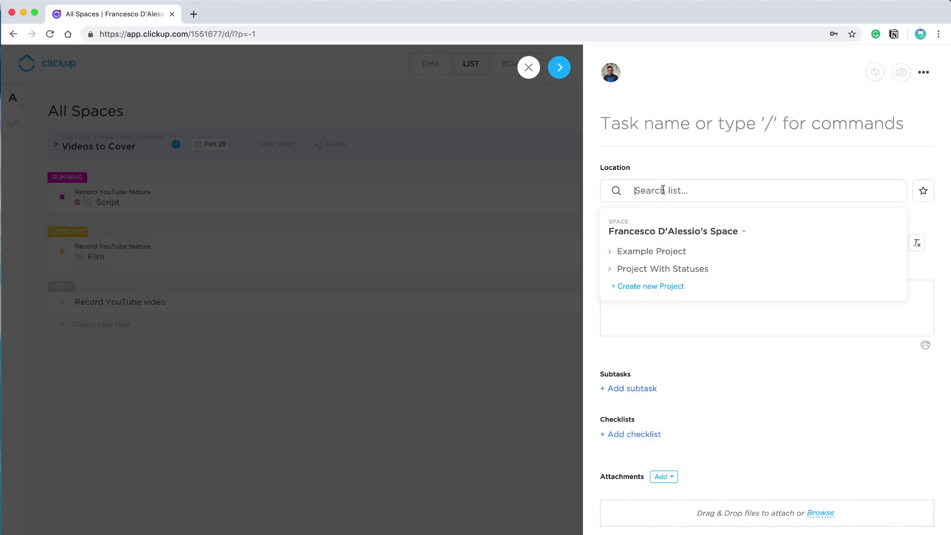
{"action": "left_click", "coordinate": [672, 159]}
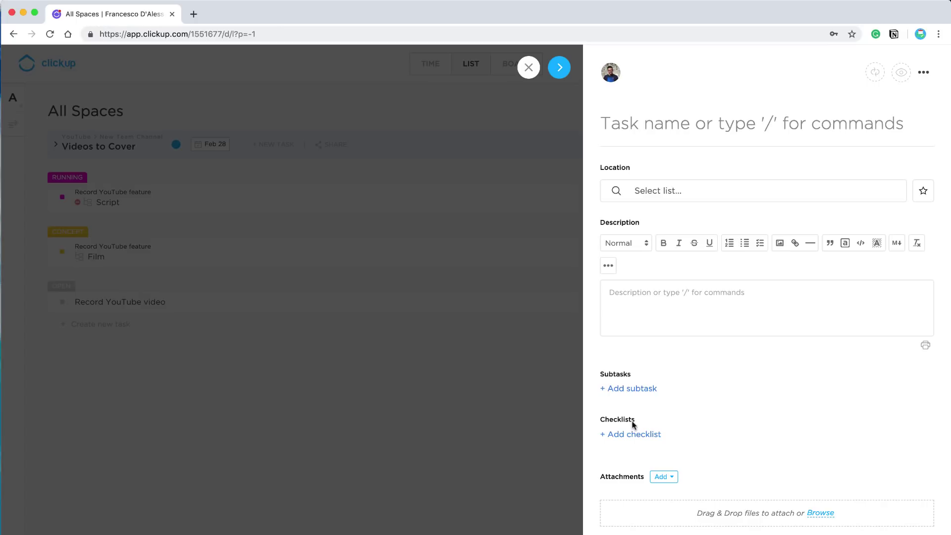
{"action": "left_click", "coordinate": [558, 69]}
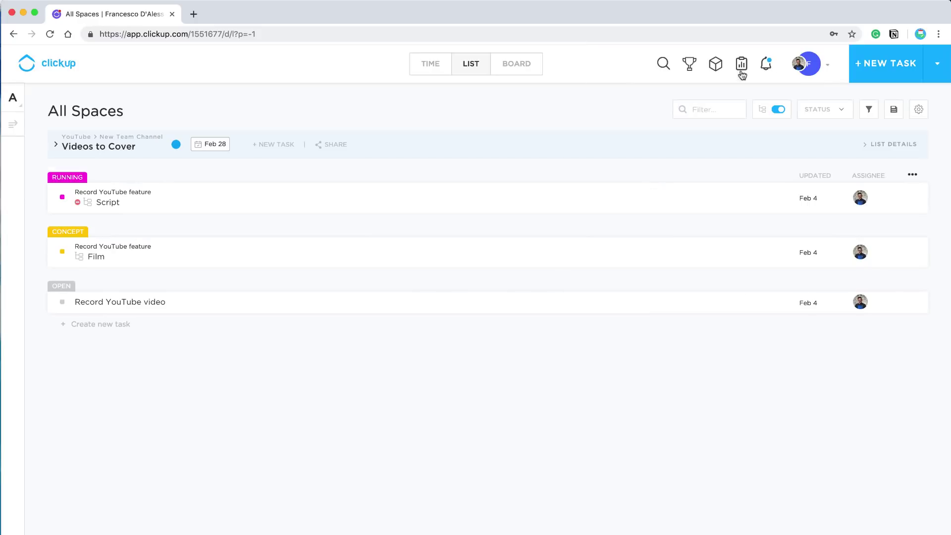
- Look at the search options for All Spaces and the list of available spaces without choosing anything
{"action": "left_click", "coordinate": [664, 68]}
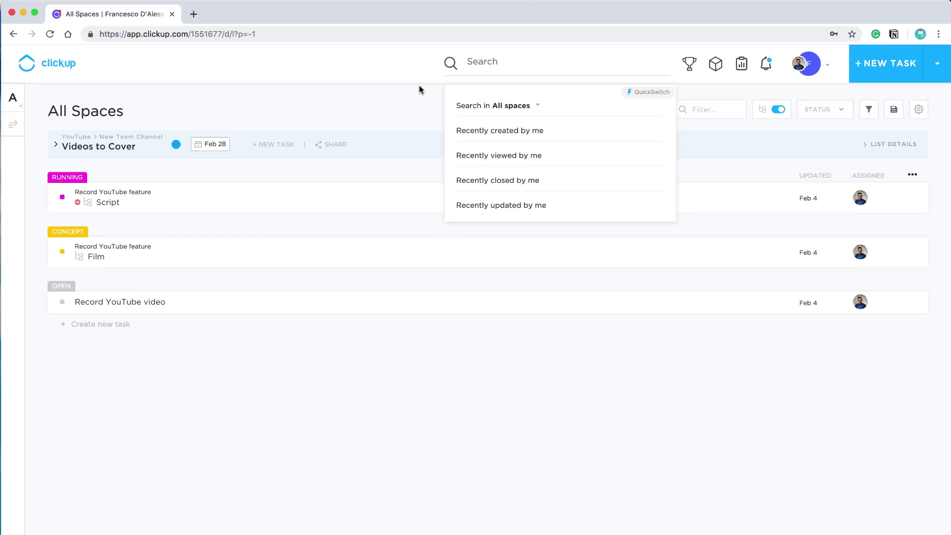
{"action": "left_click", "coordinate": [419, 87]}
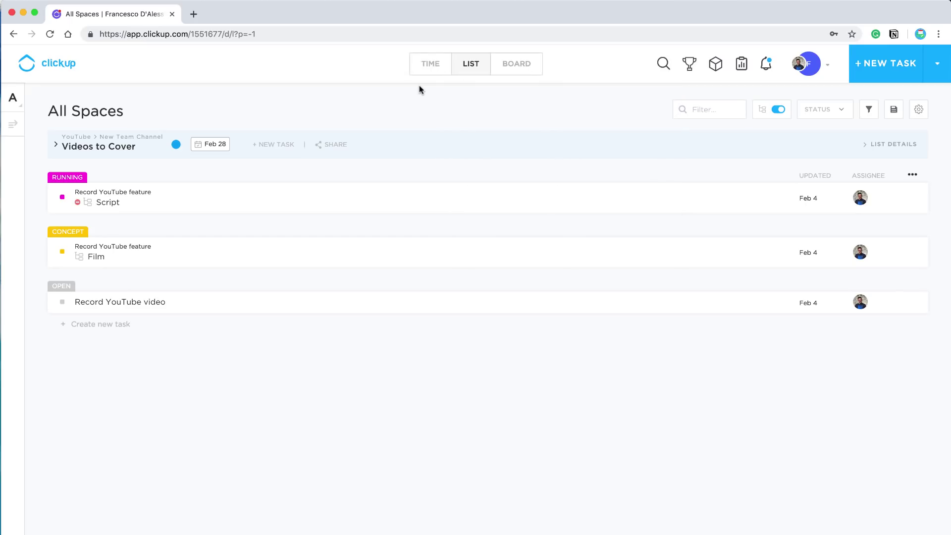
{"action": "left_click", "coordinate": [18, 106]}
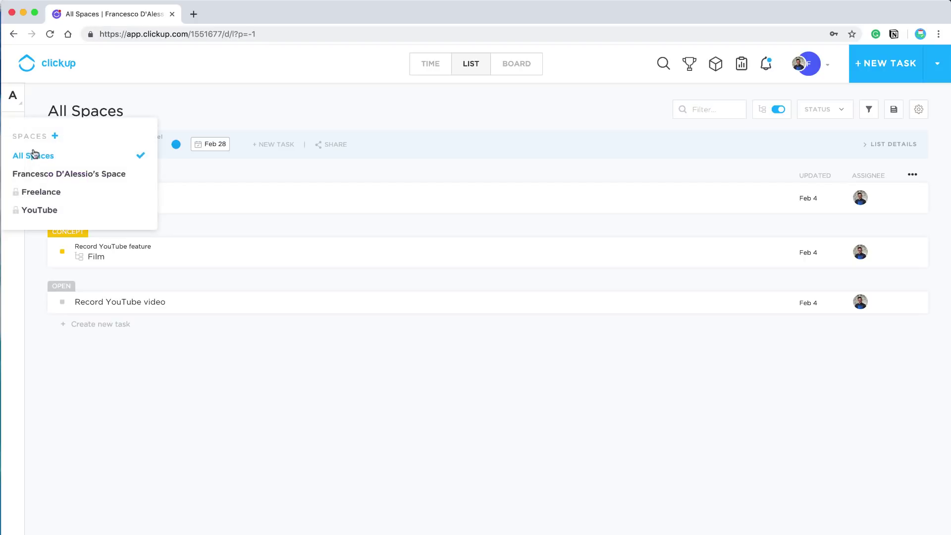
{"action": "left_click", "coordinate": [663, 64]}
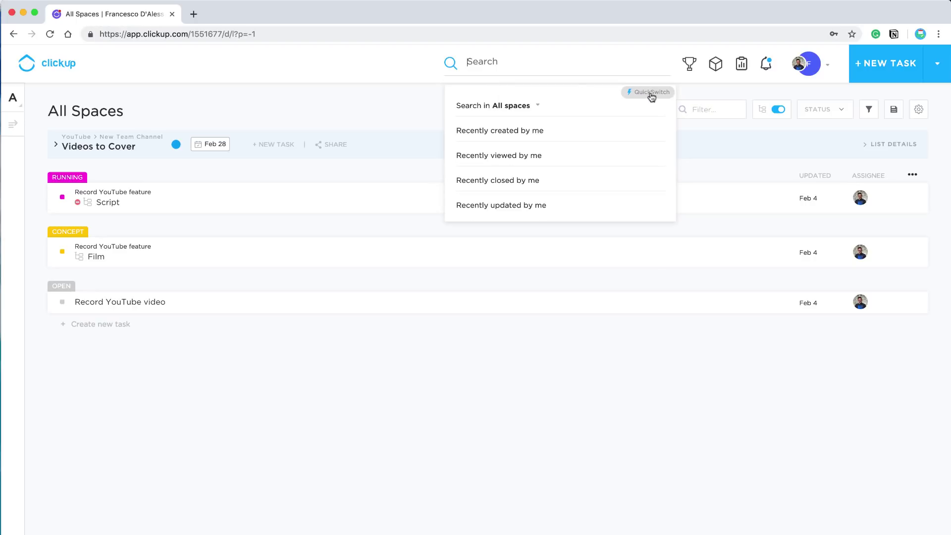
{"action": "left_click", "coordinate": [404, 80]}
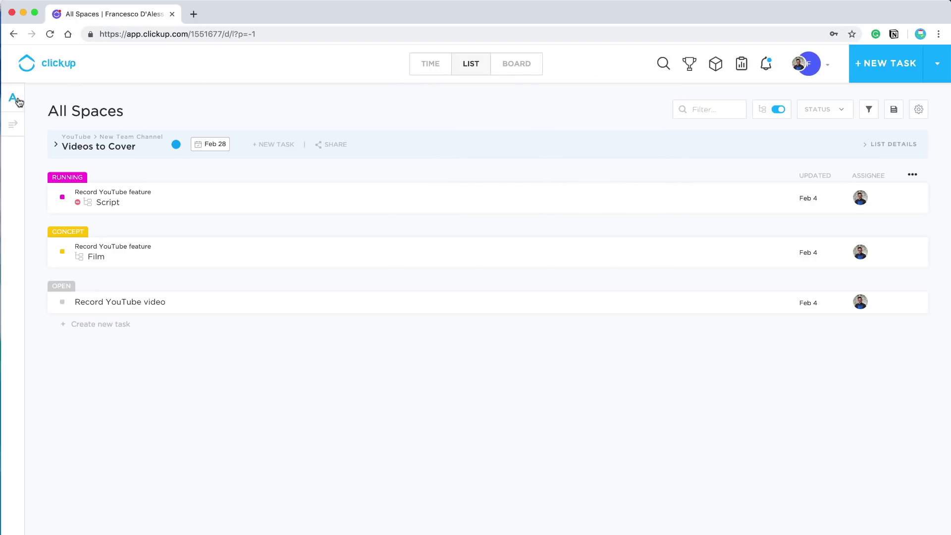
- Expand the sidebar and use QuickSwitch to try "script", replacing it with "youtube" to go to the YouTube space
{"action": "left_click", "coordinate": [15, 127]}
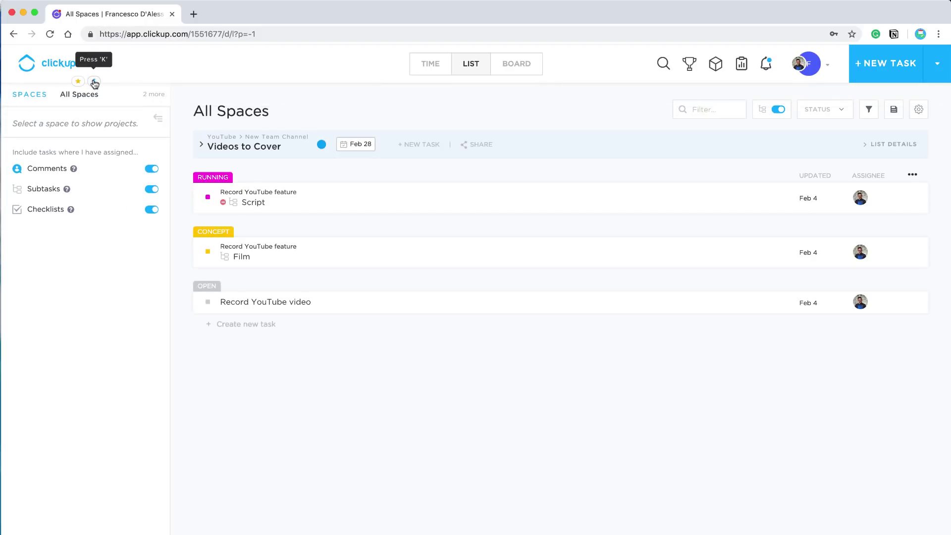
{"action": "left_click", "coordinate": [94, 82]}
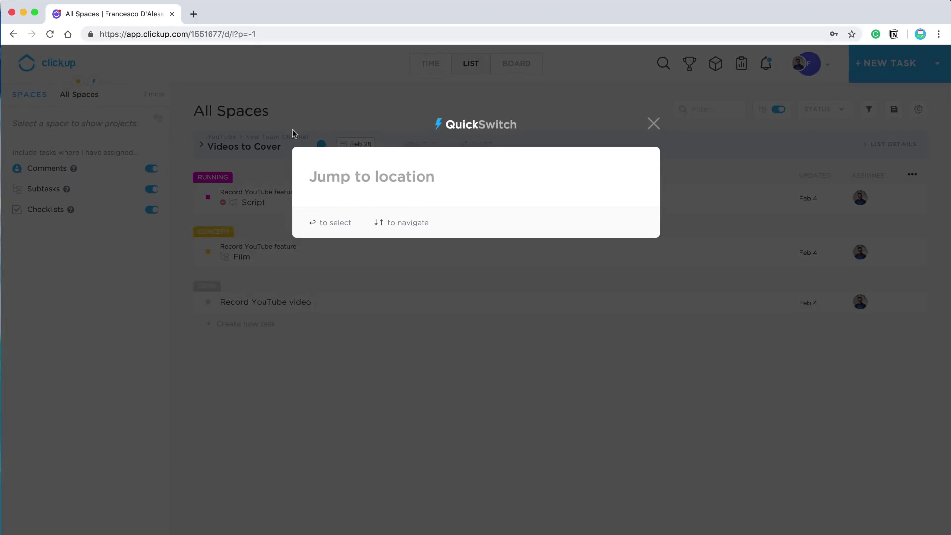
{"action": "type", "text": "cript"}
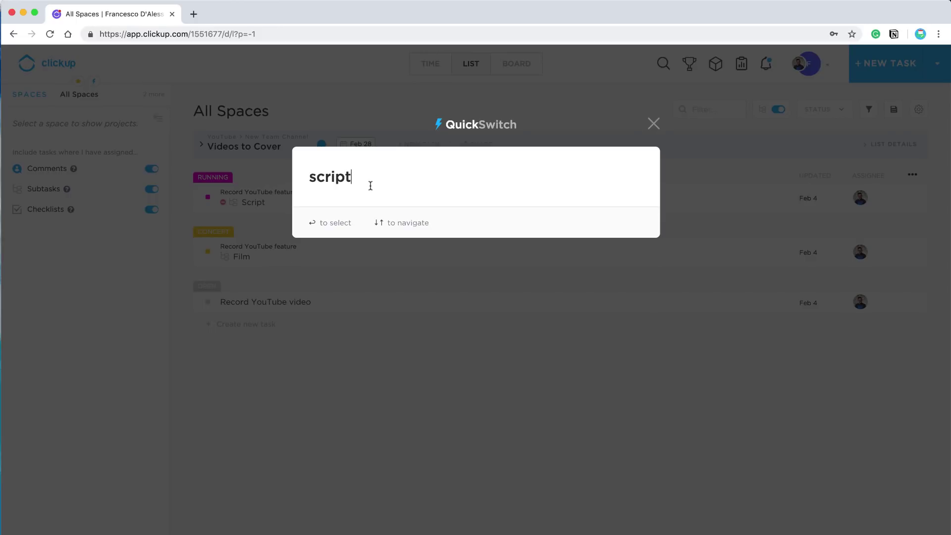
{"action": "key", "text": "super+a"}
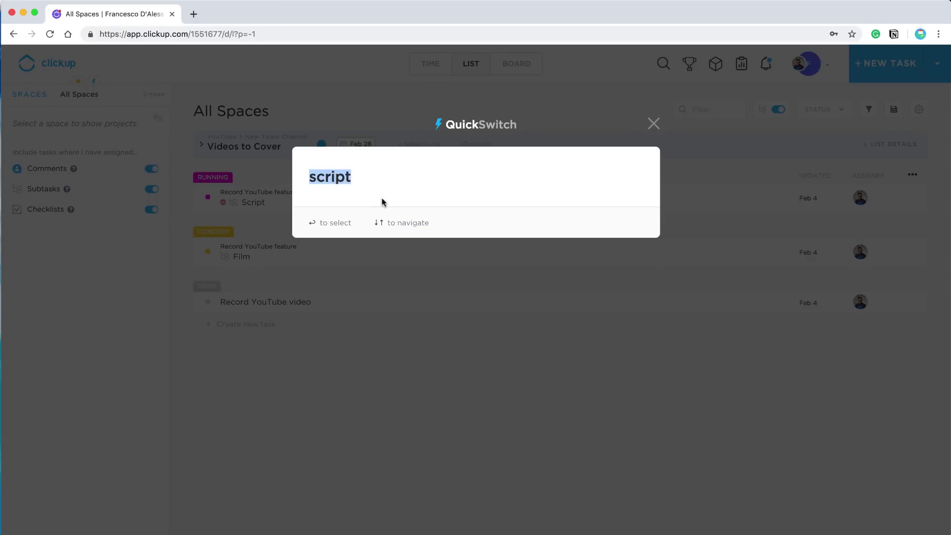
{"action": "key", "text": "BackSpace"}
{"action": "type", "text": "youtube"}
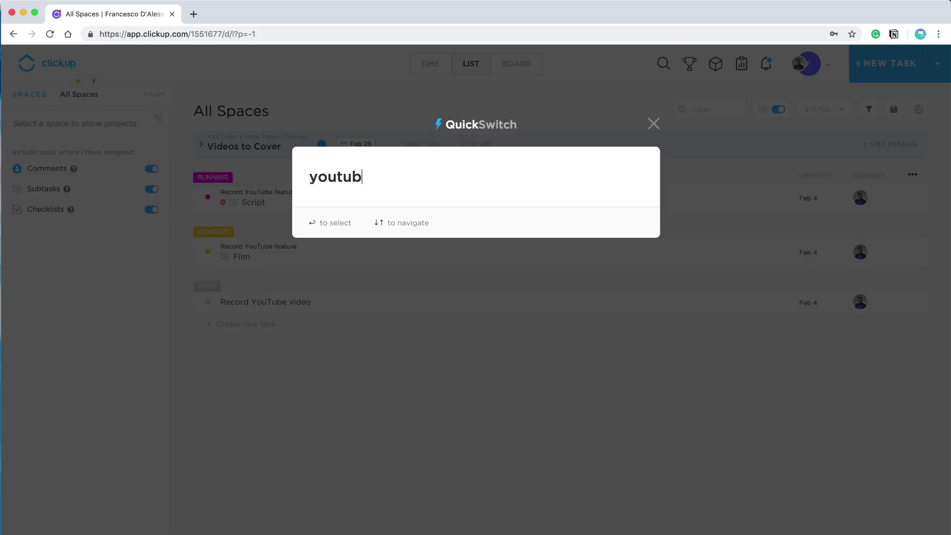
{"action": "key", "text": "Return"}
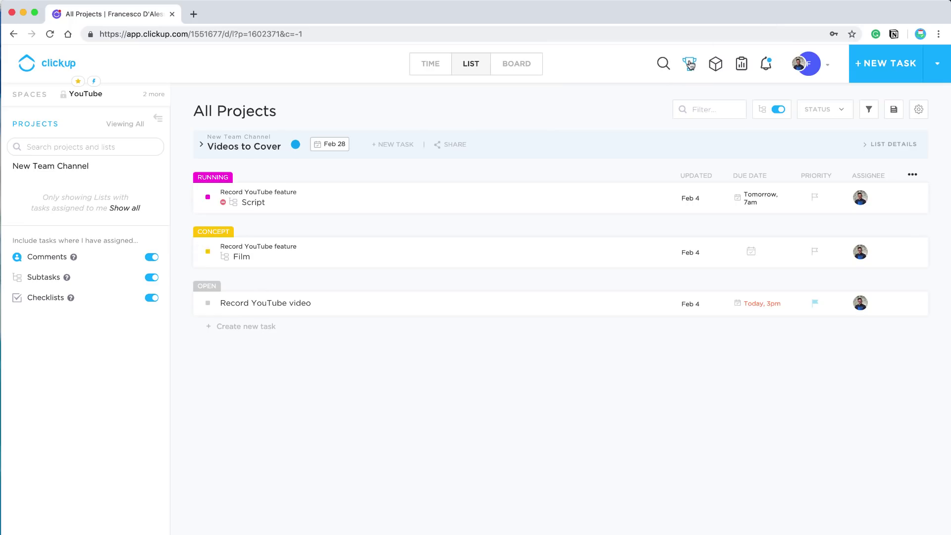
- Examine the Goals form, covering name, owner, access, end date and description, and close it without setting a goal
{"action": "left_click", "coordinate": [690, 65]}
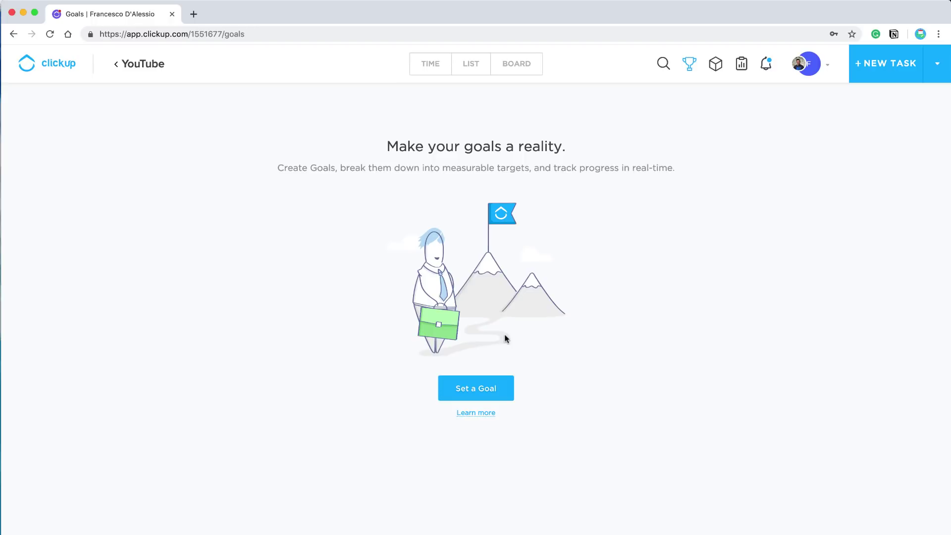
{"action": "left_click", "coordinate": [487, 380]}
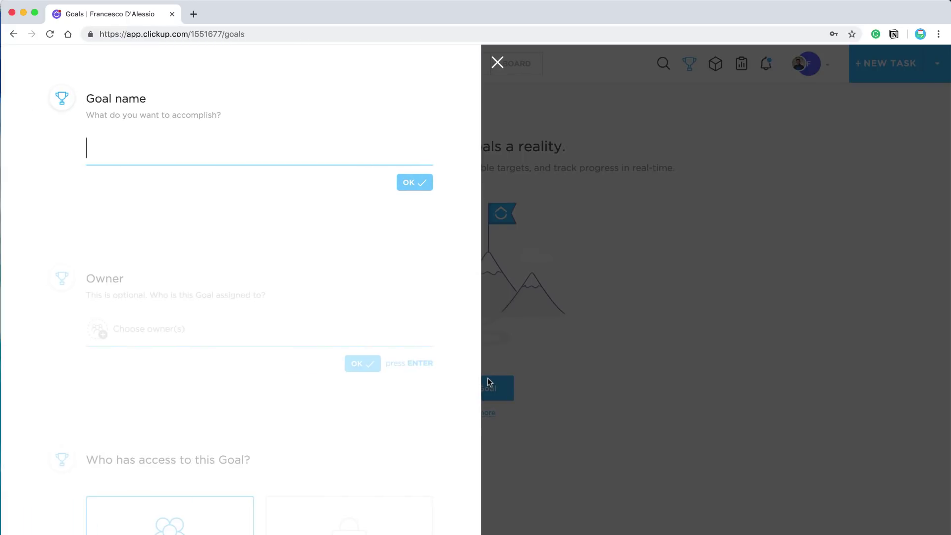
{"action": "scroll", "coordinate": [276, 393], "scroll_direction": "down", "scroll_amount": 8}
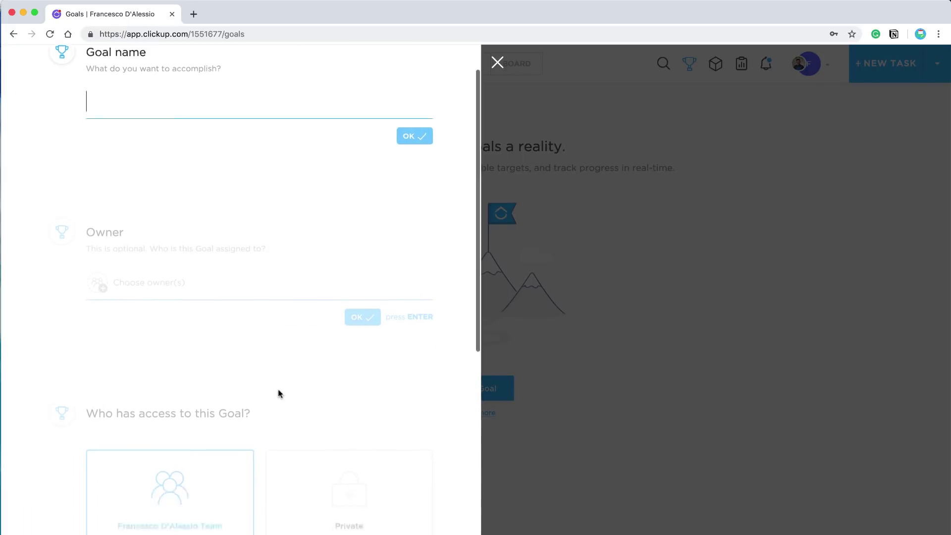
{"action": "scroll", "coordinate": [278, 393], "scroll_direction": "up", "scroll_amount": 8}
{"action": "scroll", "coordinate": [201, 411], "scroll_direction": "down", "scroll_amount": 8}
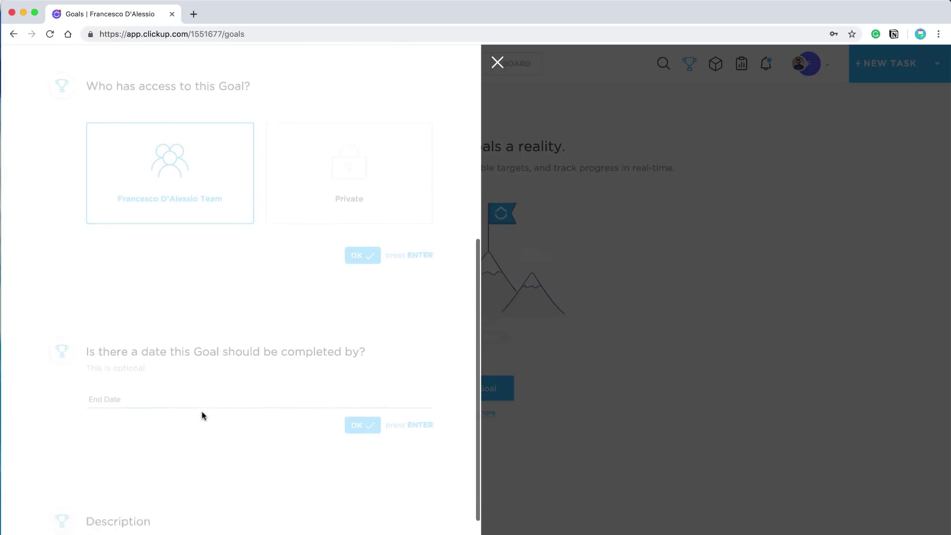
{"action": "scroll", "coordinate": [195, 362], "scroll_direction": "up", "scroll_amount": 7}
{"action": "scroll", "coordinate": [196, 362], "scroll_direction": "down", "scroll_amount": 7}
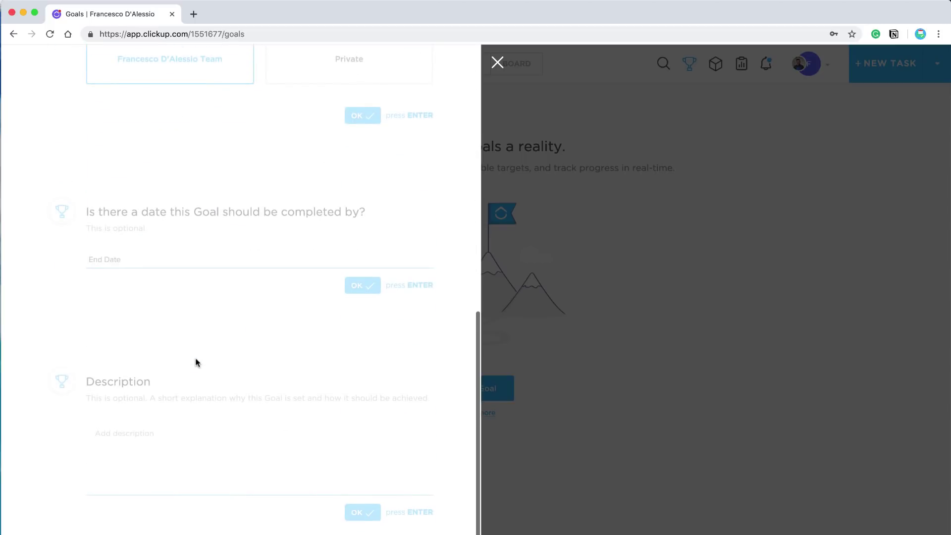
{"action": "scroll", "coordinate": [369, 157], "scroll_direction": "up", "scroll_amount": 9}
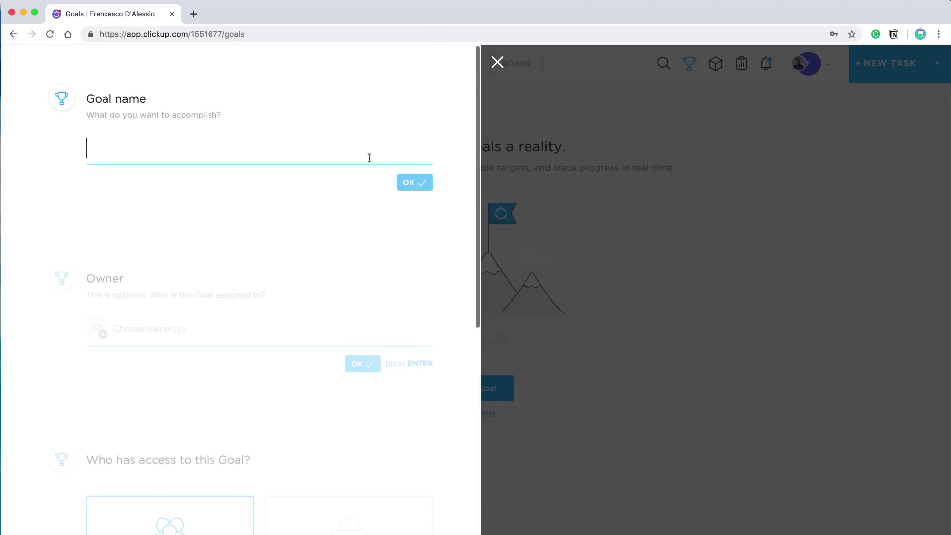
{"action": "left_click", "coordinate": [496, 62]}
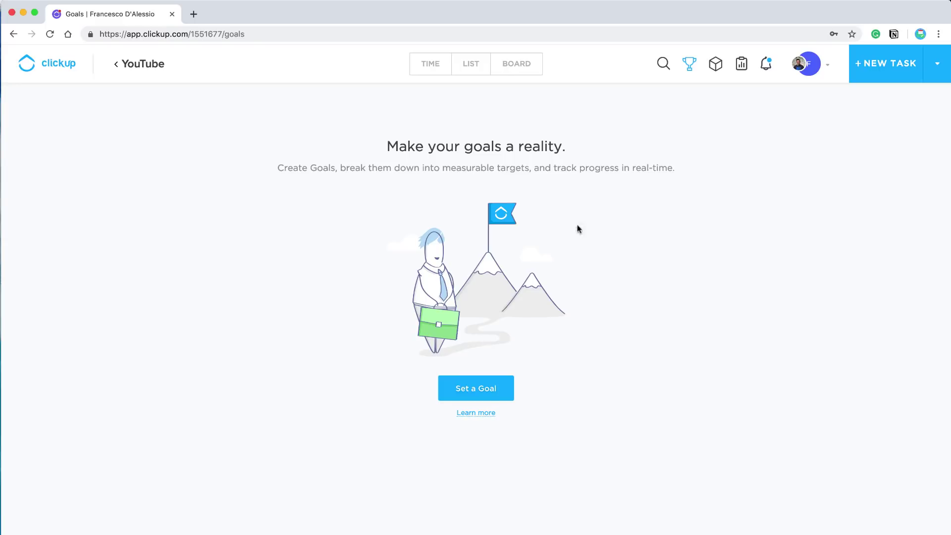
- Show Box view with the tasks assigned to me expanded, and set Worked on to today with its Closed group expanded
{"action": "left_click", "coordinate": [716, 64]}
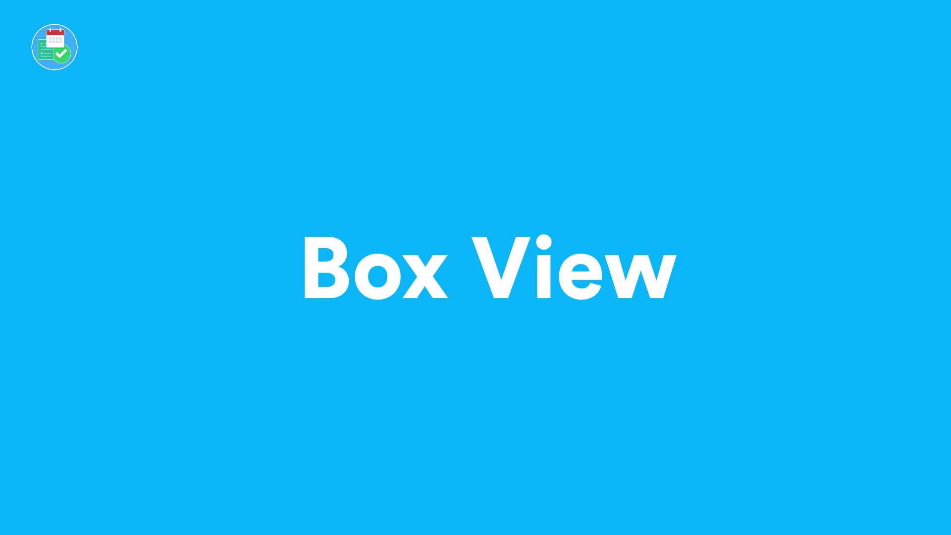
{"action": "left_click", "coordinate": [196, 128]}
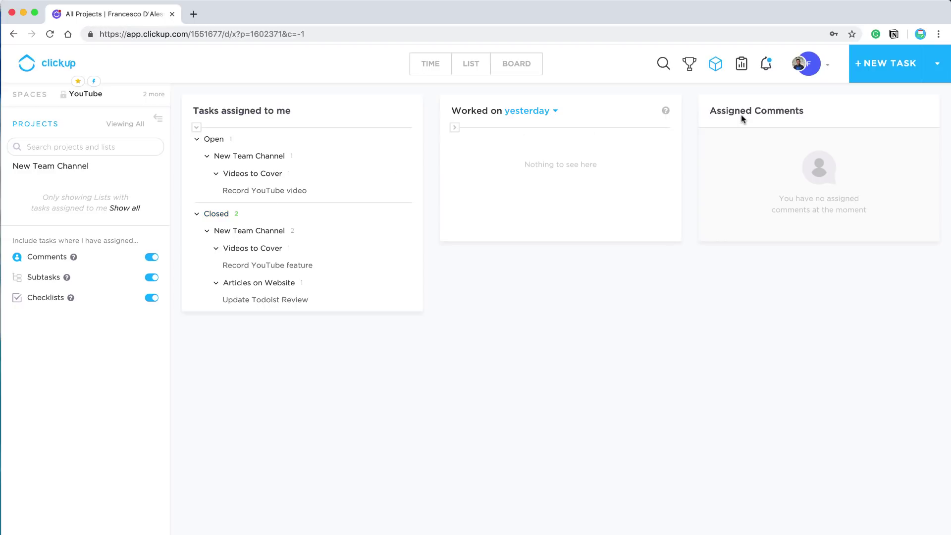
{"action": "left_click", "coordinate": [522, 117]}
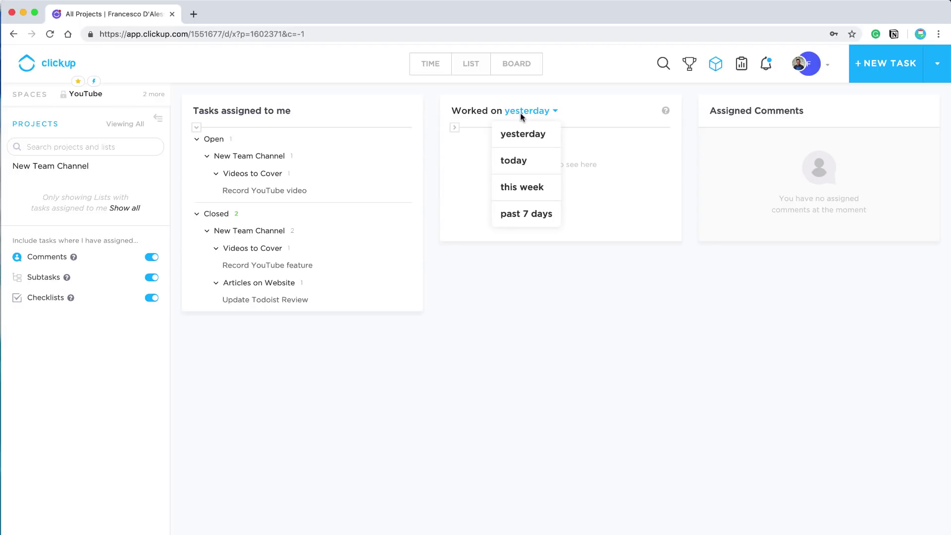
{"action": "left_click", "coordinate": [517, 160]}
{"action": "left_click", "coordinate": [454, 162]}
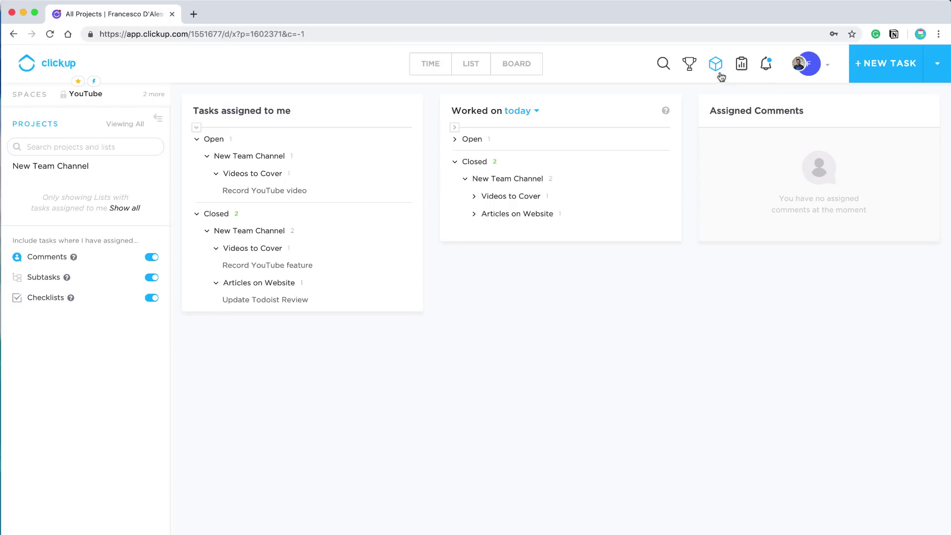
- View the Completed and Worked On reports in Reporting, and look at the Notifications page
{"action": "left_click", "coordinate": [740, 68]}
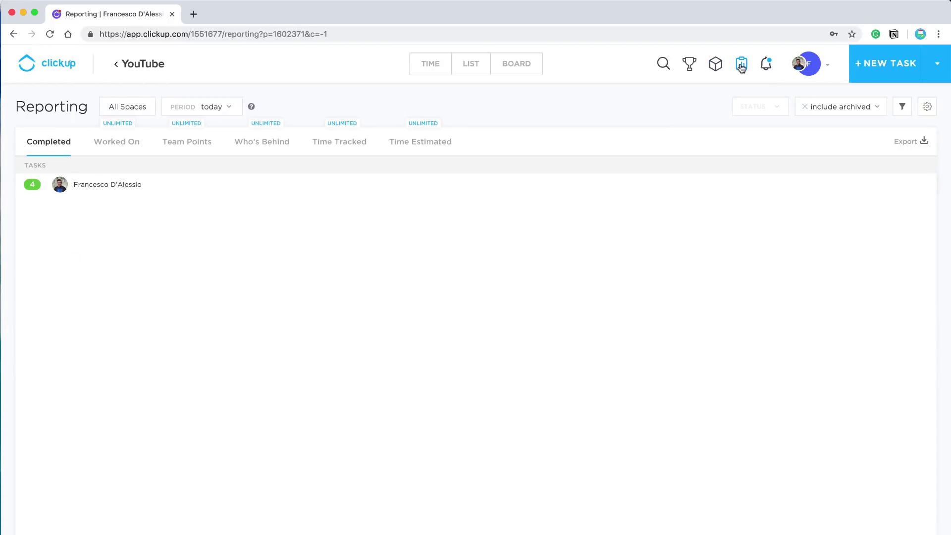
{"action": "left_click", "coordinate": [124, 147]}
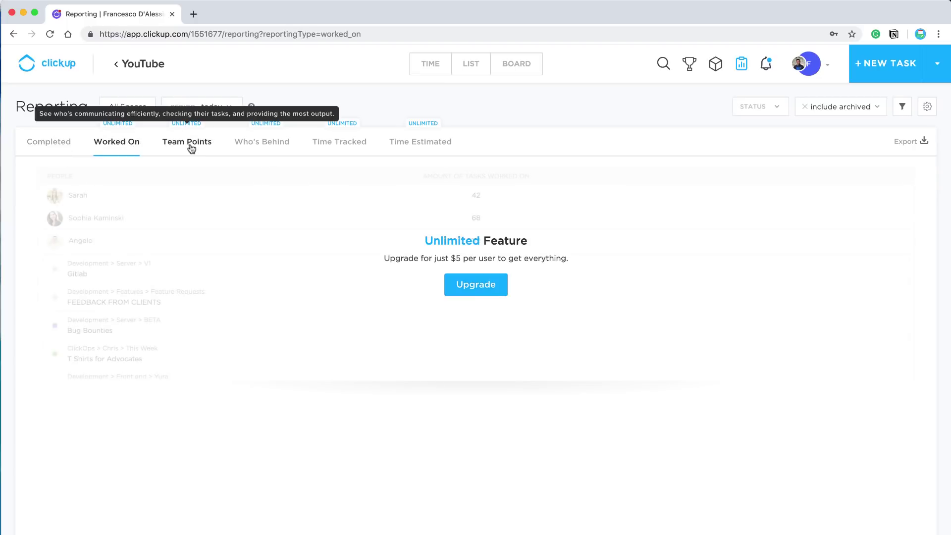
{"action": "left_click", "coordinate": [37, 142]}
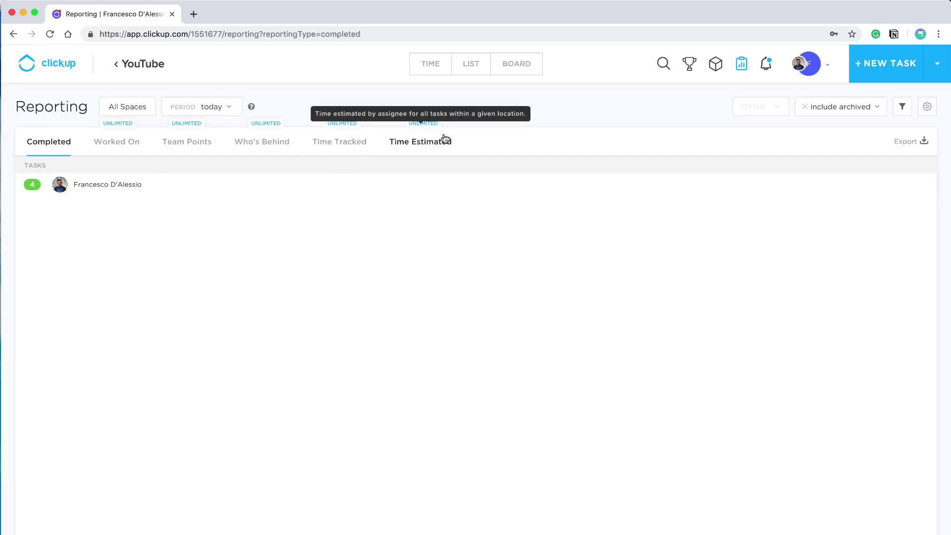
{"action": "left_click", "coordinate": [766, 66]}
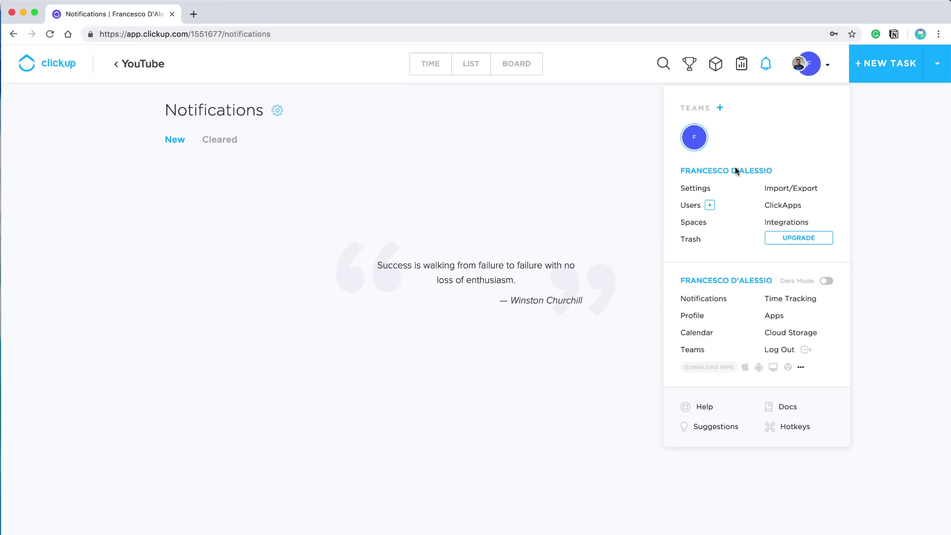
- Look through the team's general settings, users, spaces and ClickApps pages
{"action": "left_click", "coordinate": [697, 186]}
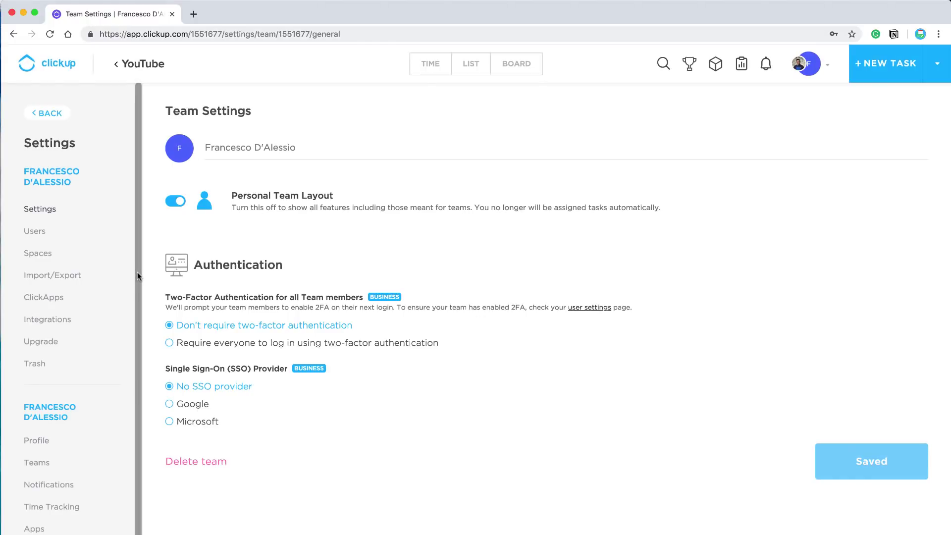
{"action": "left_click", "coordinate": [44, 236]}
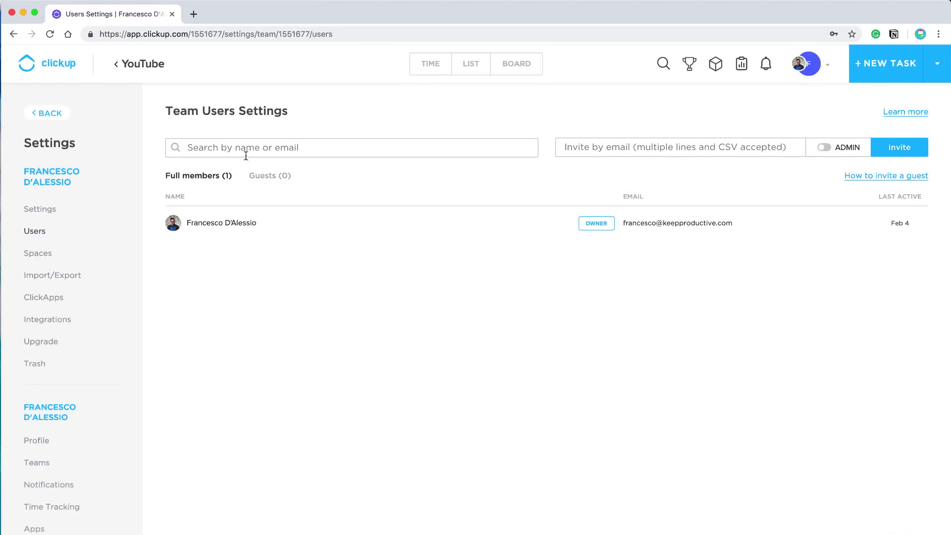
{"action": "left_click", "coordinate": [28, 255]}
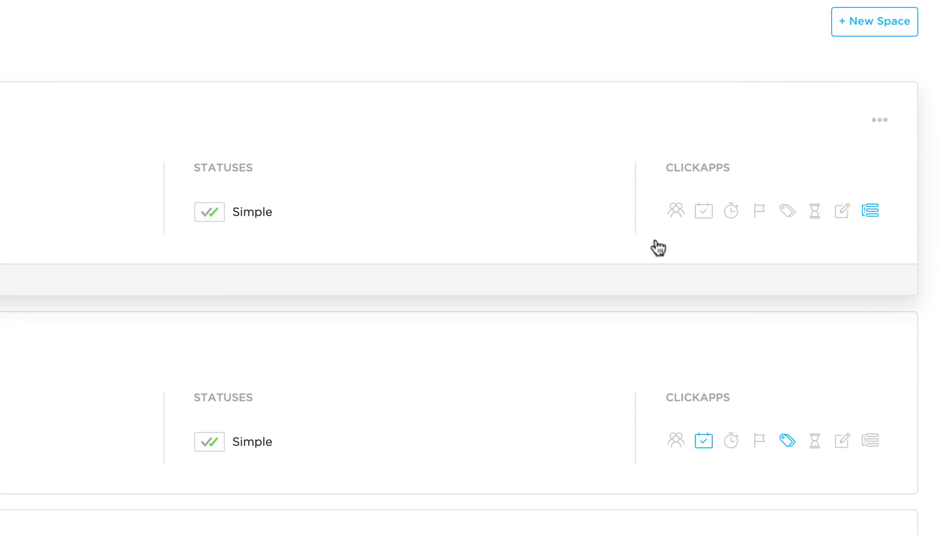
{"action": "left_click", "coordinate": [697, 443]}
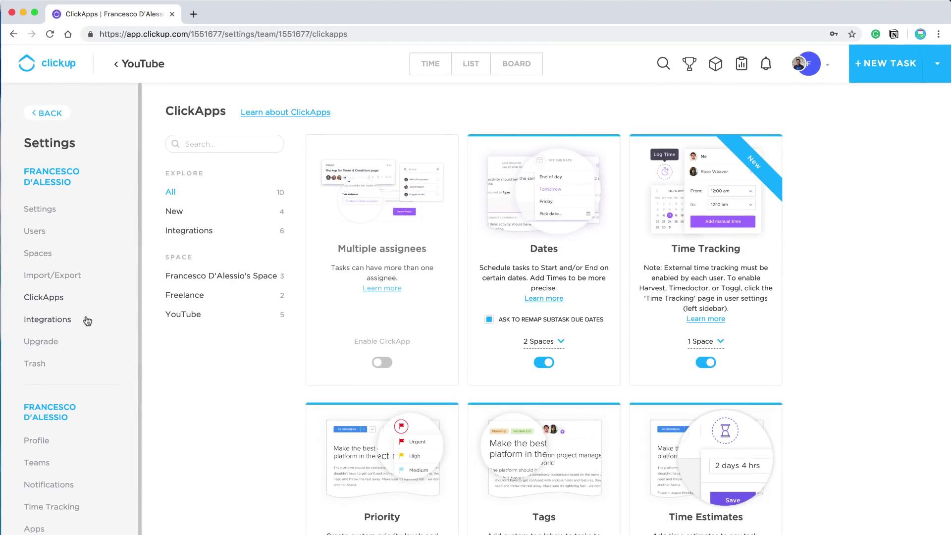
- Look through the ClickApps page, the Slack integration details and the available time tracking integrations, including Harvest
{"action": "scroll", "coordinate": [356, 430], "scroll_direction": "down", "scroll_amount": 10}
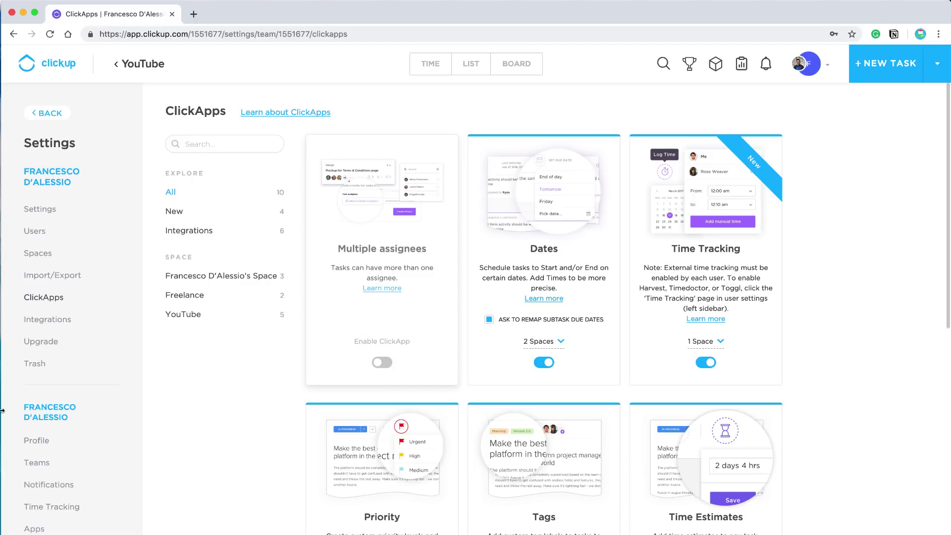
{"action": "left_click", "coordinate": [56, 323]}
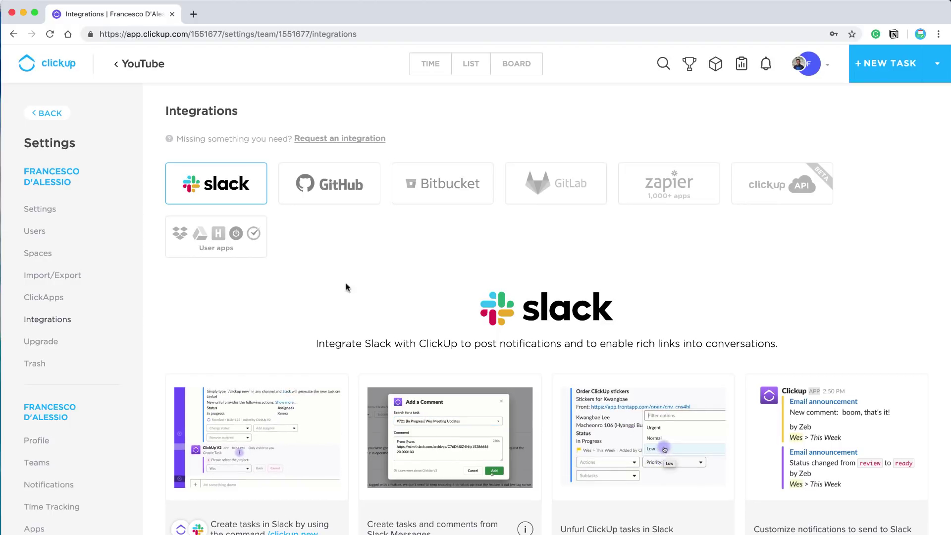
{"action": "scroll", "coordinate": [391, 435], "scroll_direction": "down", "scroll_amount": 3}
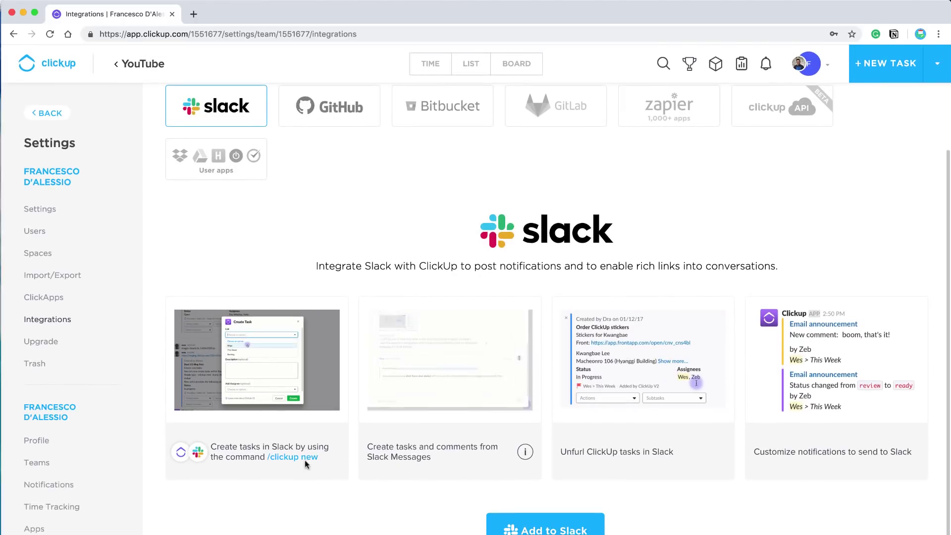
{"action": "scroll", "coordinate": [294, 445], "scroll_direction": "up", "scroll_amount": 3}
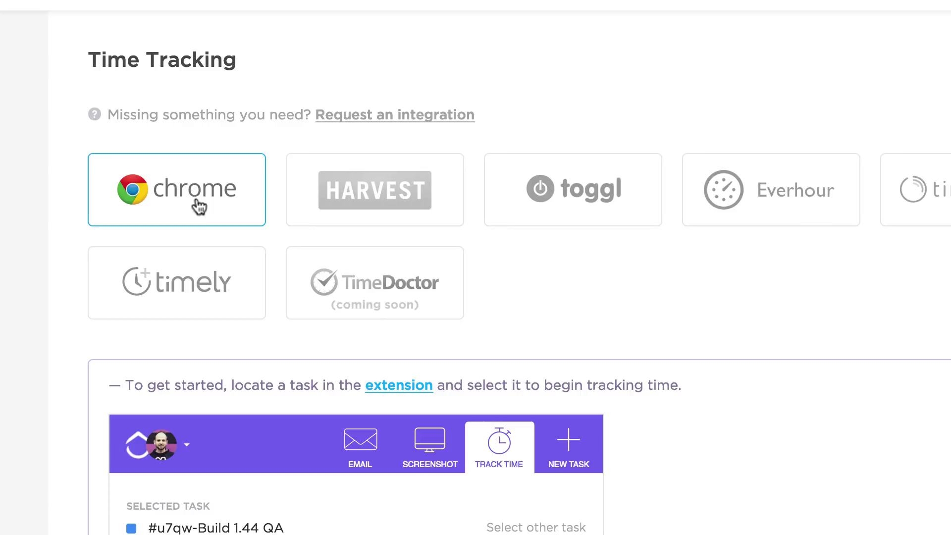
{"action": "left_click", "coordinate": [405, 208]}
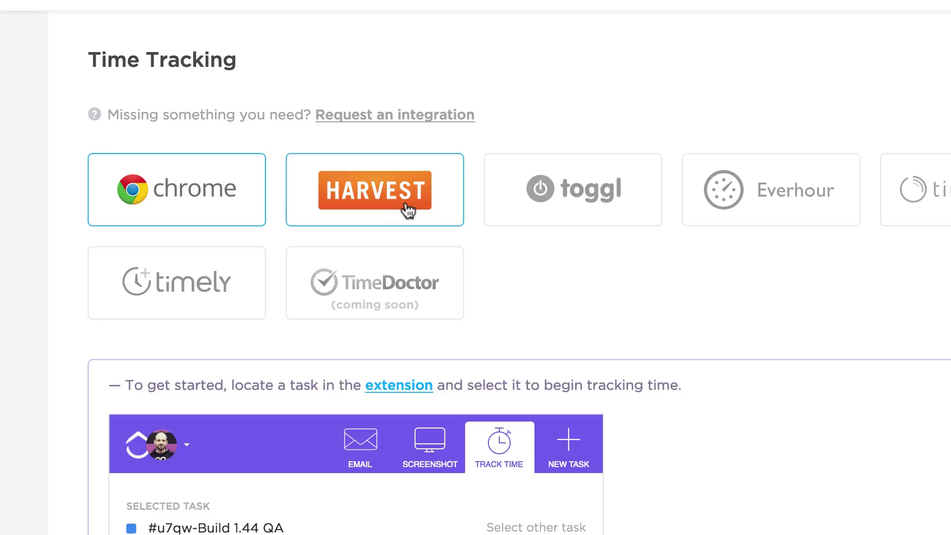
{"action": "left_click", "coordinate": [584, 178]}
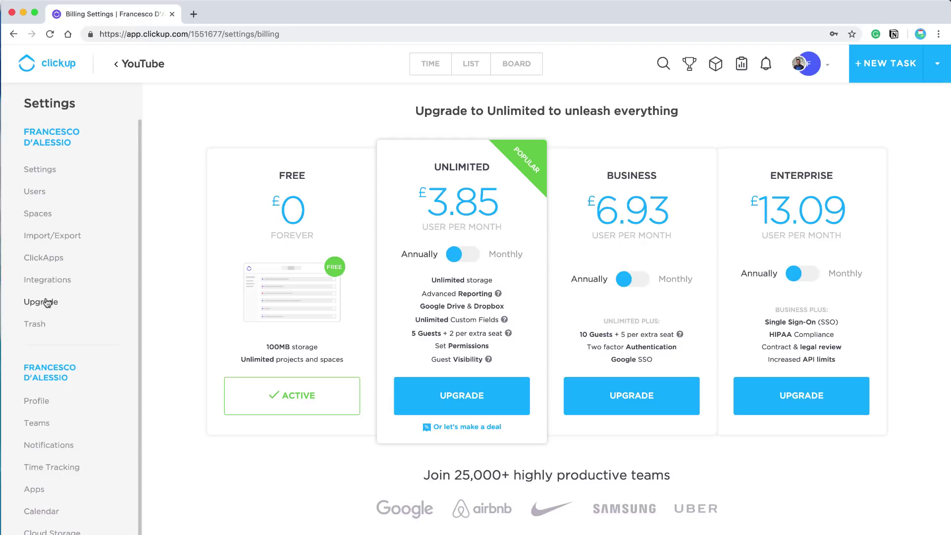
- View the general team settings and compare the Free, Unlimited, Business and Enterprise upgrade plans with monthly pricing
{"action": "left_click", "coordinate": [50, 176]}
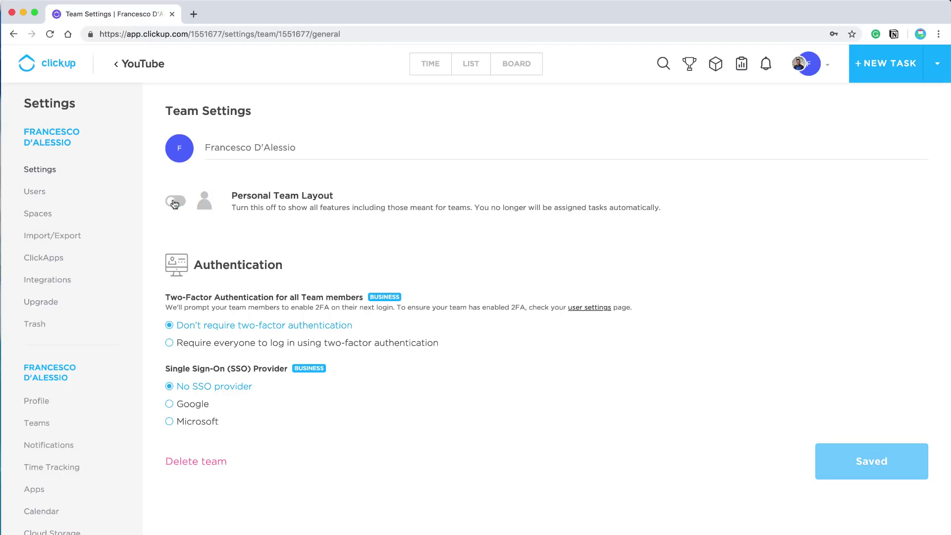
{"action": "left_click", "coordinate": [41, 301]}
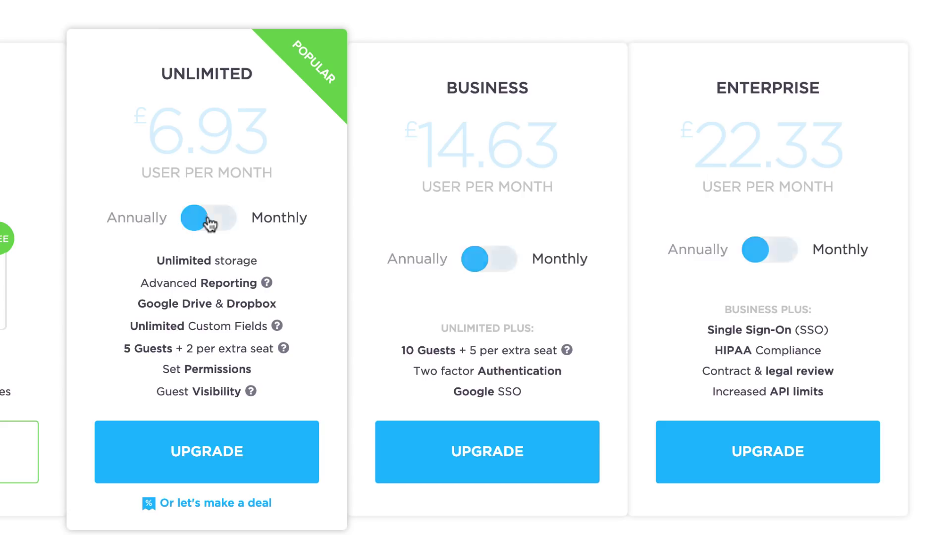
{"action": "left_click", "coordinate": [210, 220]}
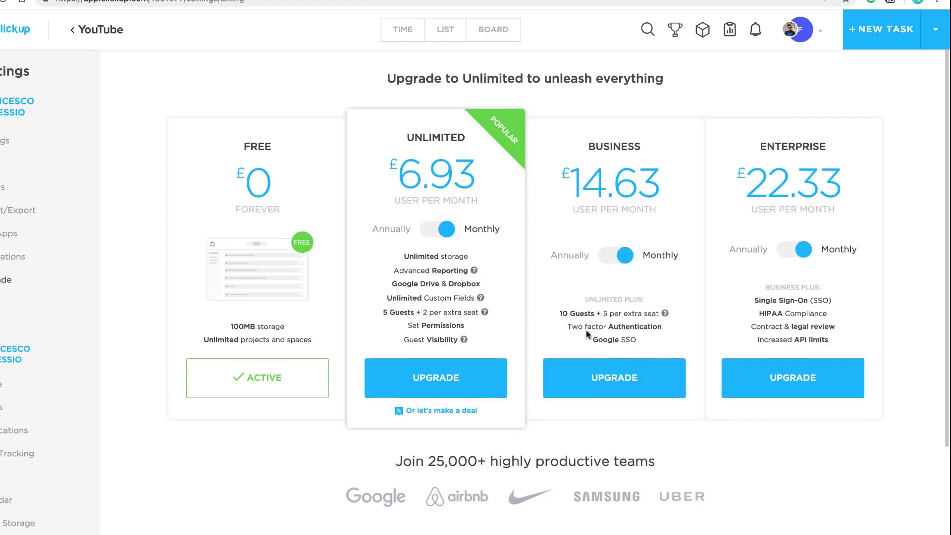
{"action": "scroll", "coordinate": [588, 335], "scroll_direction": "down", "scroll_amount": 5}
{"action": "scroll", "coordinate": [446, 384], "scroll_direction": "up", "scroll_amount": 5}
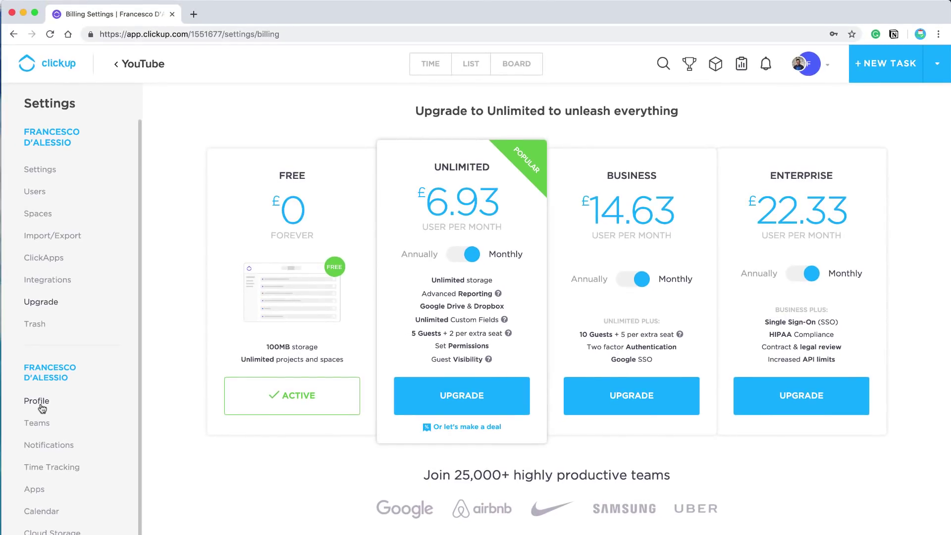
- Look through the profile settings, from color theme and time settings down to the Preferences options
{"action": "left_click", "coordinate": [41, 405]}
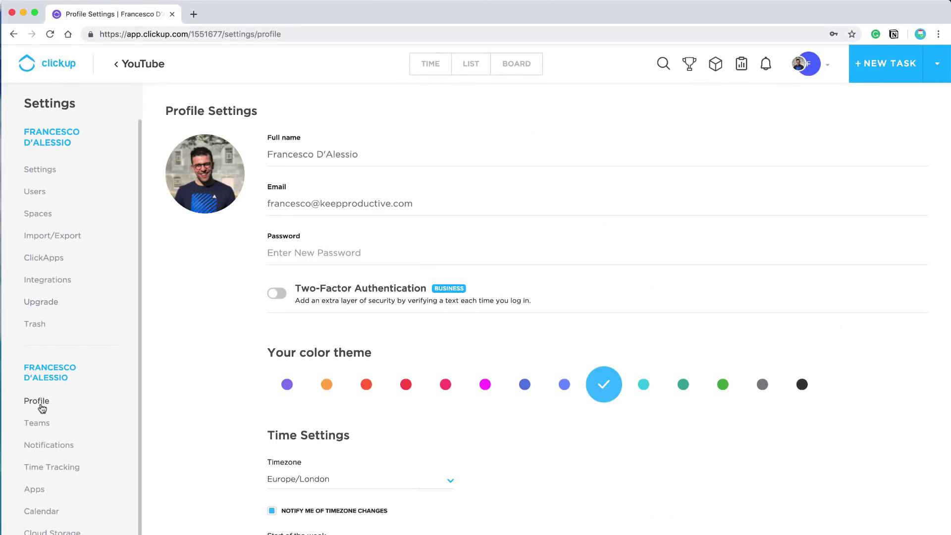
{"action": "scroll", "coordinate": [317, 379], "scroll_direction": "down", "scroll_amount": 10}
{"action": "scroll", "coordinate": [318, 384], "scroll_direction": "down", "scroll_amount": 3}
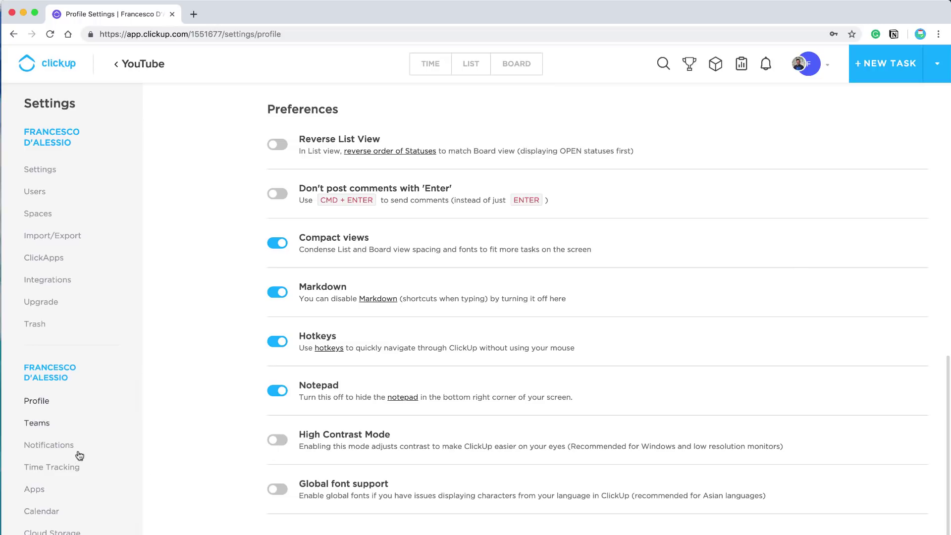
- View the personal Teams, Notifications, Time Tracking, Cloud Storage and Calendar settings pages
{"action": "left_click", "coordinate": [32, 423]}
{"action": "left_click", "coordinate": [41, 444]}
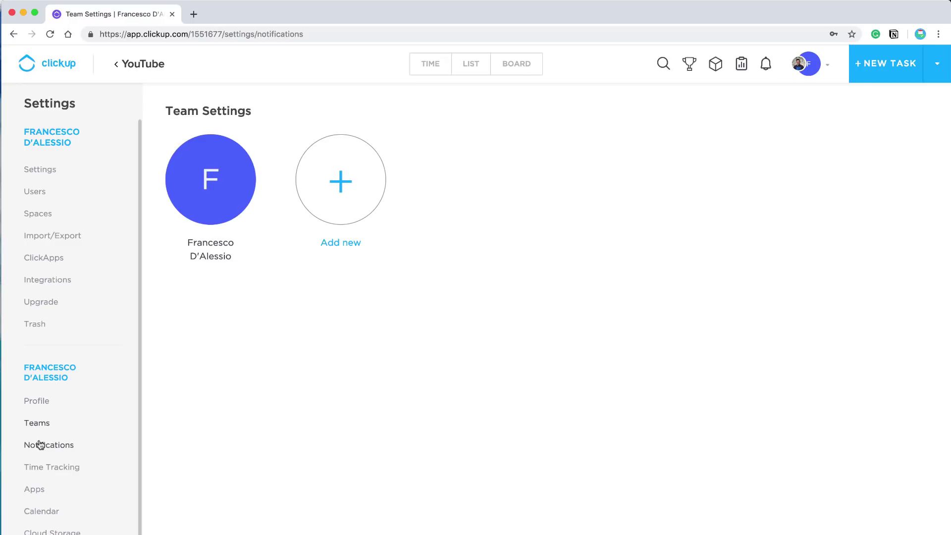
{"action": "left_click", "coordinate": [49, 467]}
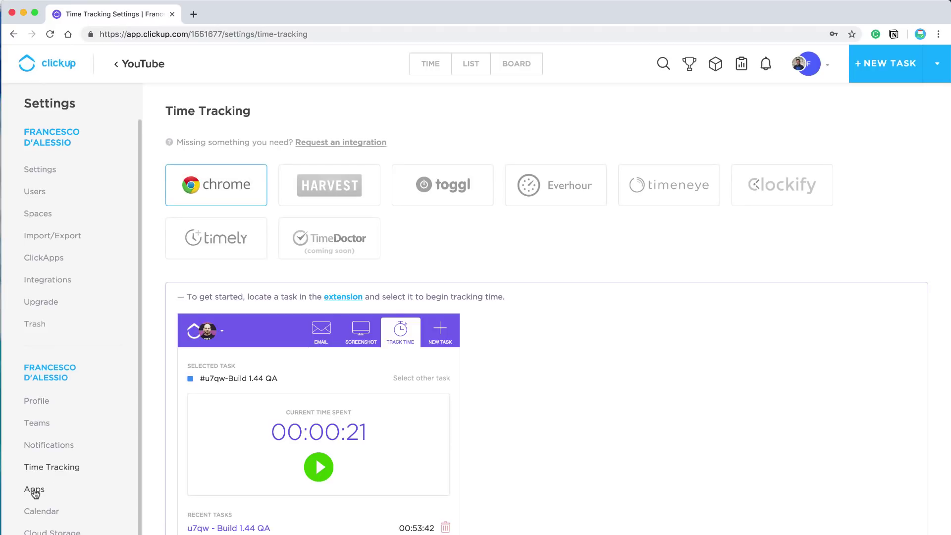
{"action": "left_click", "coordinate": [57, 530]}
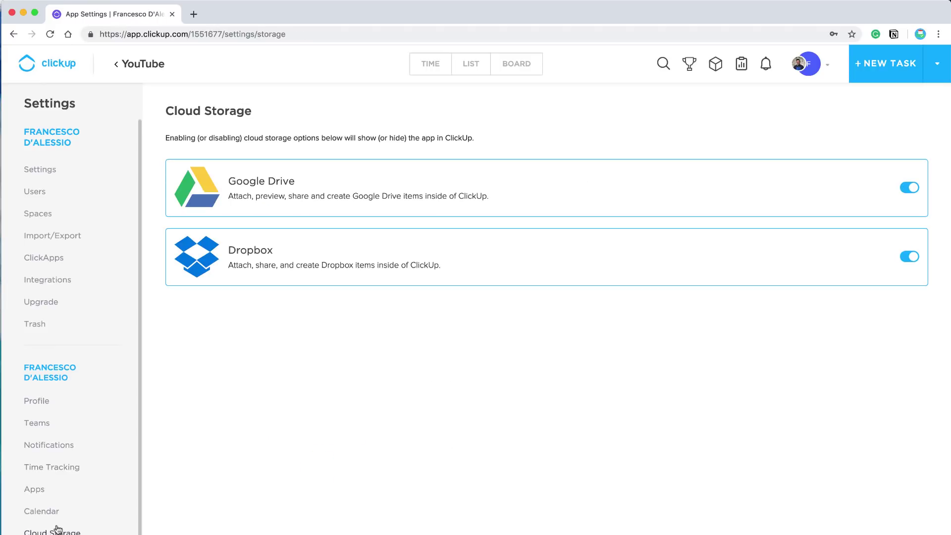
{"action": "left_click", "coordinate": [45, 513]}
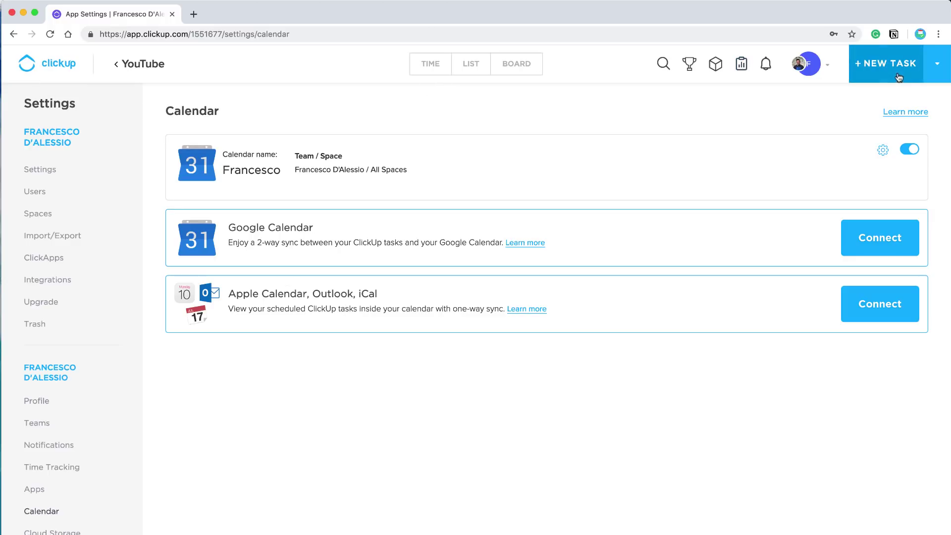
- Leave the settings, collapse the projects sidebar and show All Projects in List view
{"action": "left_click", "coordinate": [119, 71]}
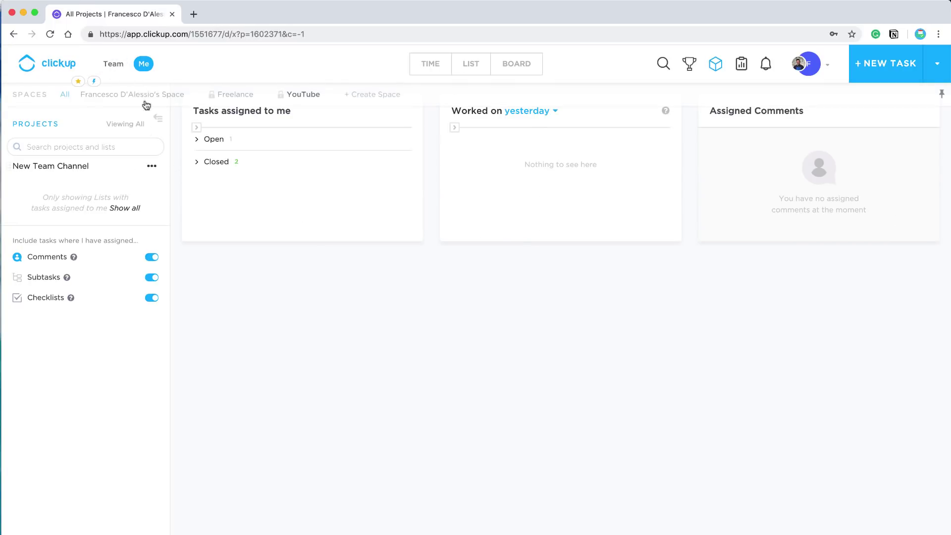
{"action": "left_click", "coordinate": [158, 118]}
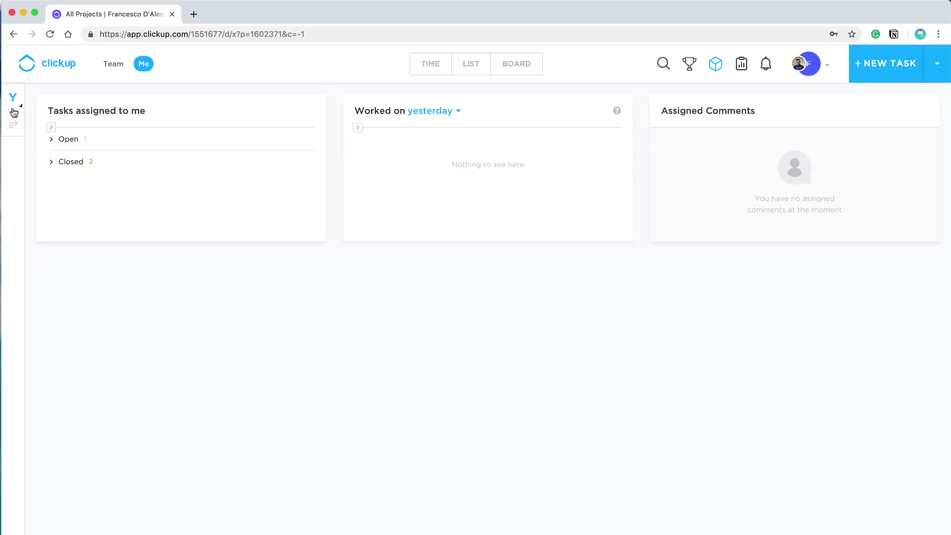
{"action": "left_click", "coordinate": [467, 70]}
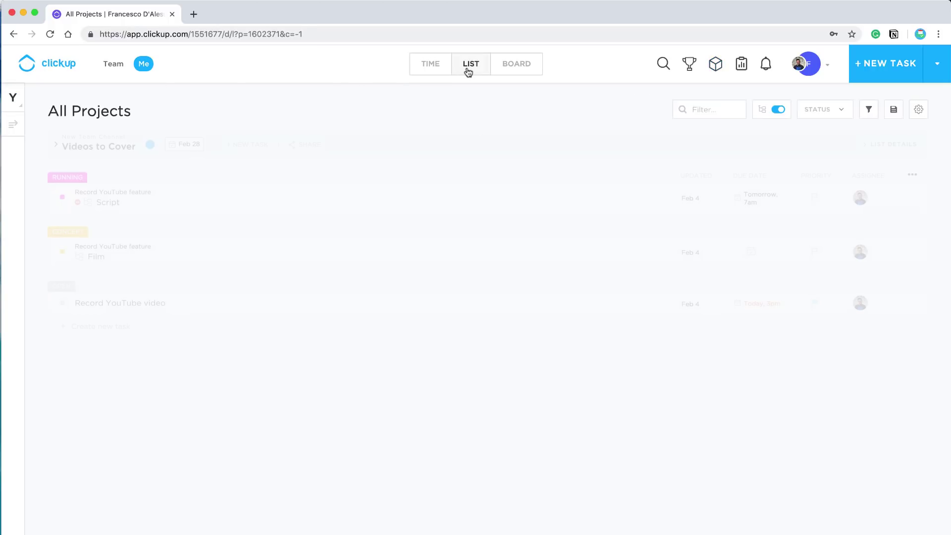
- Switch to Time view, activate the free Gantt charts trial from the range options, and dismiss the activation and Critical Path notices
{"action": "left_click", "coordinate": [434, 66]}
{"action": "left_click", "coordinate": [633, 112]}
{"action": "mouse_move", "coordinate": [603, 213]}
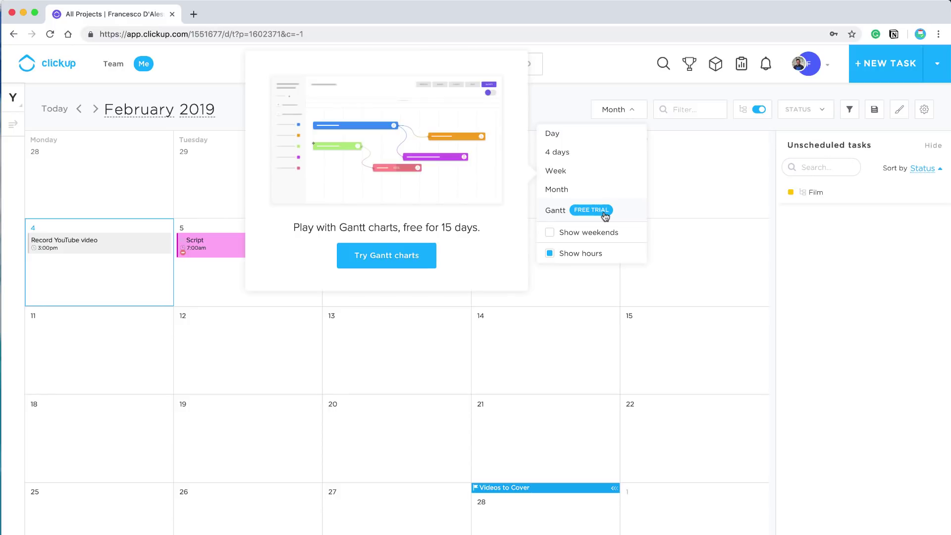
{"action": "left_click", "coordinate": [405, 265]}
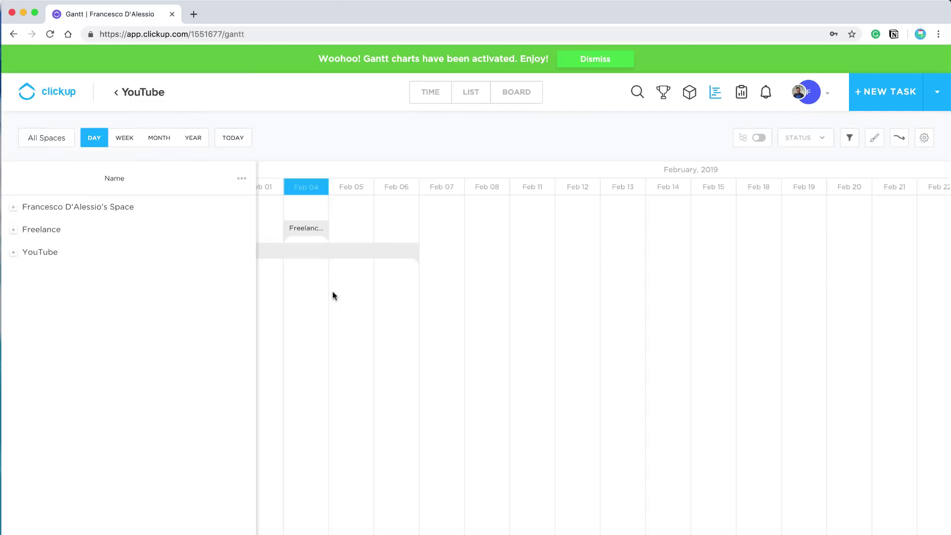
{"action": "left_click", "coordinate": [607, 59]}
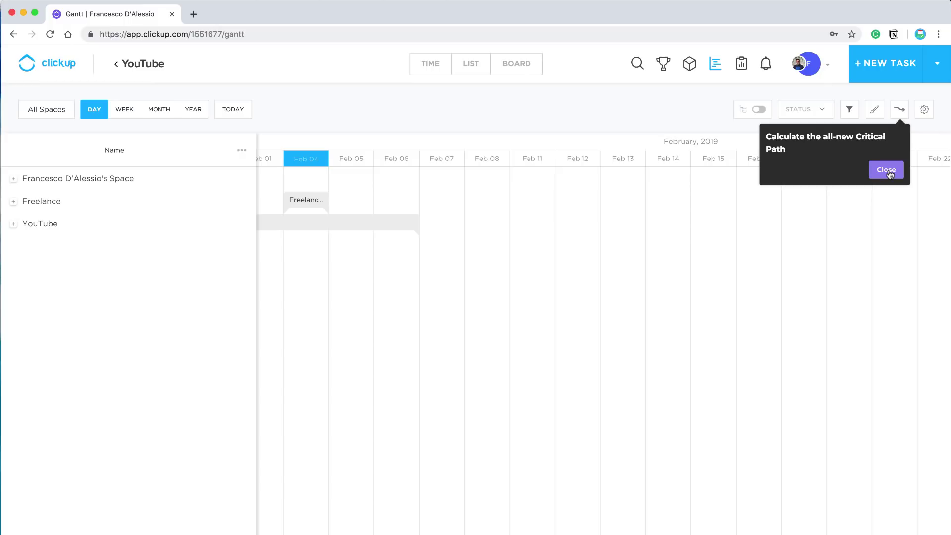
{"action": "left_click", "coordinate": [887, 170]}
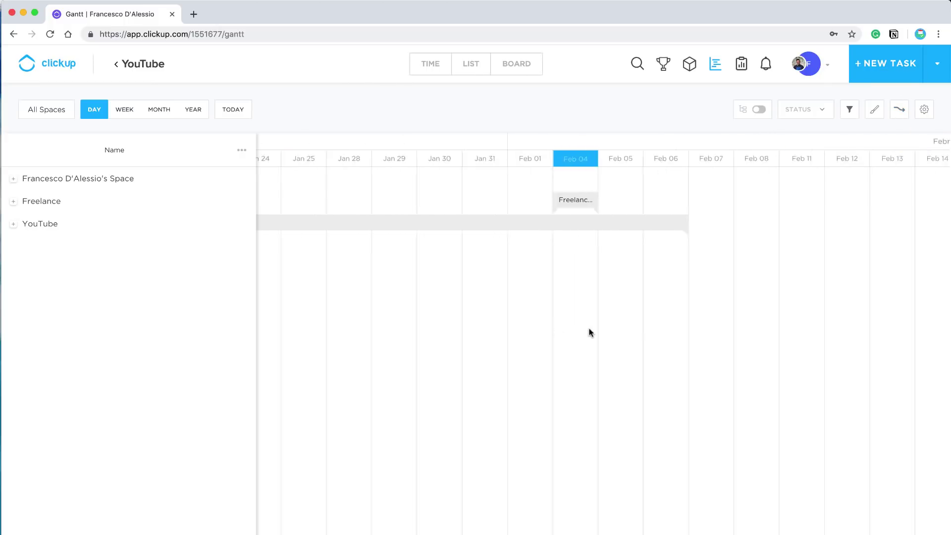
- Examine the Gantt timeline, its dependency and task item options, and the spaces filter
{"action": "scroll", "coordinate": [685, 291], "scroll_direction": "right", "scroll_amount": 5}
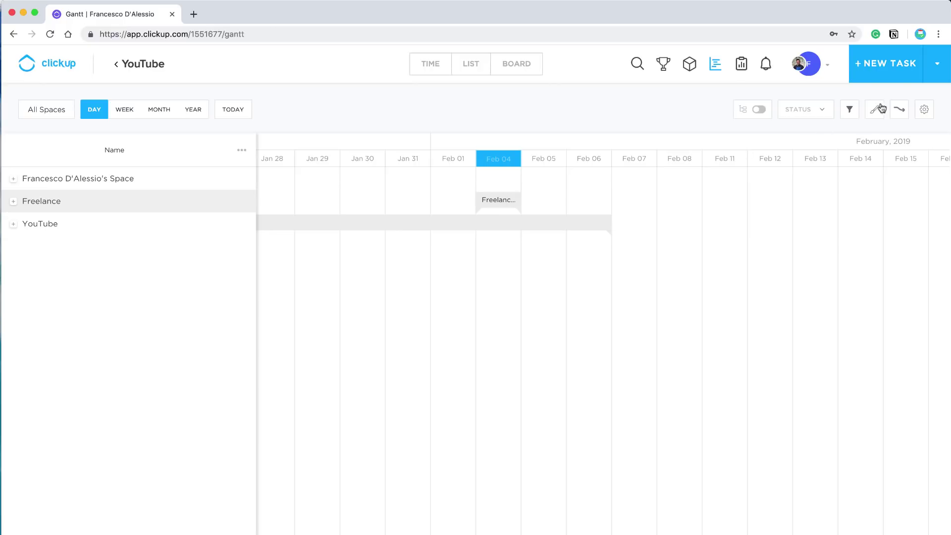
{"action": "left_click", "coordinate": [923, 110]}
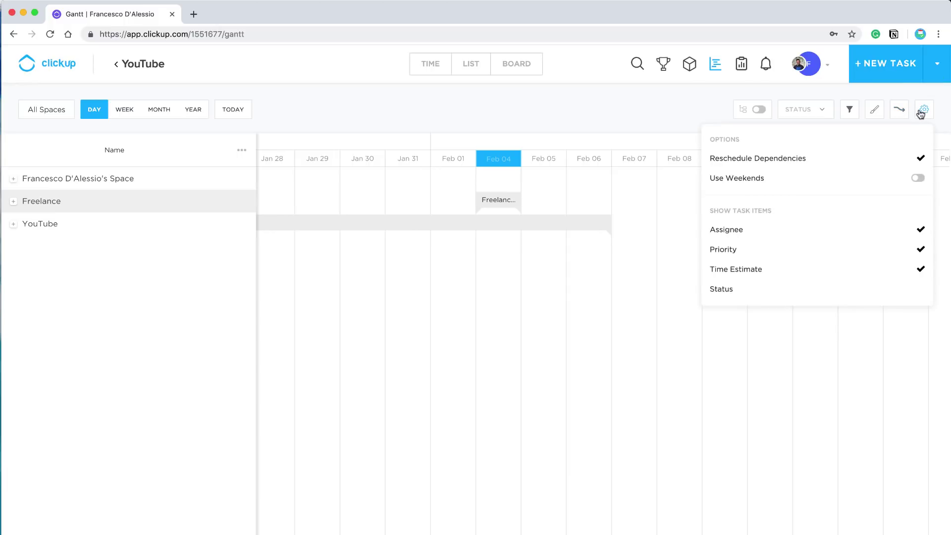
{"action": "left_click", "coordinate": [674, 117]}
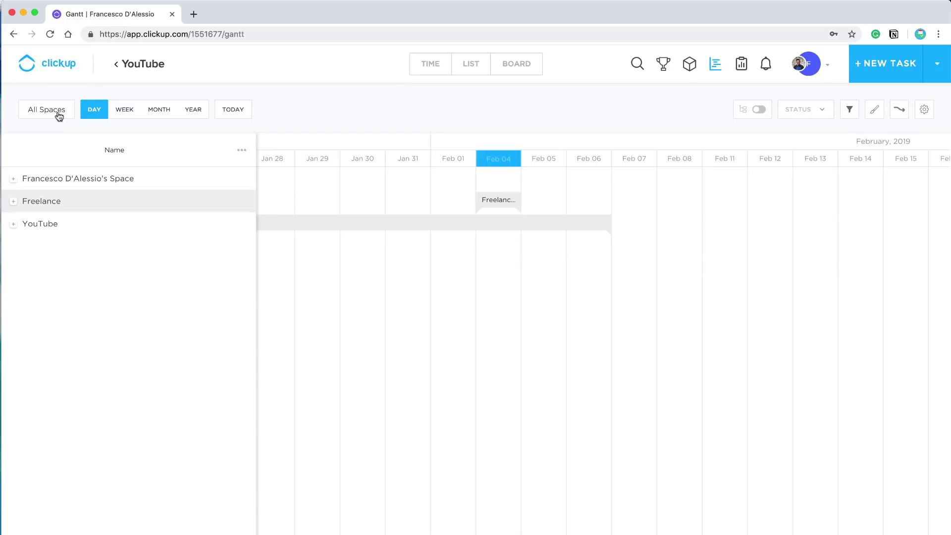
{"action": "left_click", "coordinate": [57, 114]}
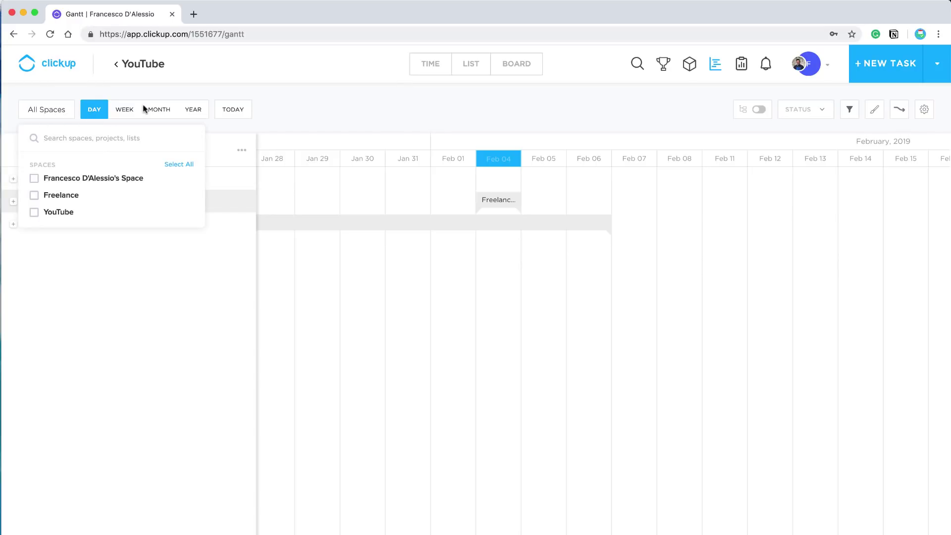
- Set the Gantt timeline scale to Month and return to the YouTube space's calendar
{"action": "left_click", "coordinate": [127, 110]}
{"action": "left_click", "coordinate": [157, 108]}
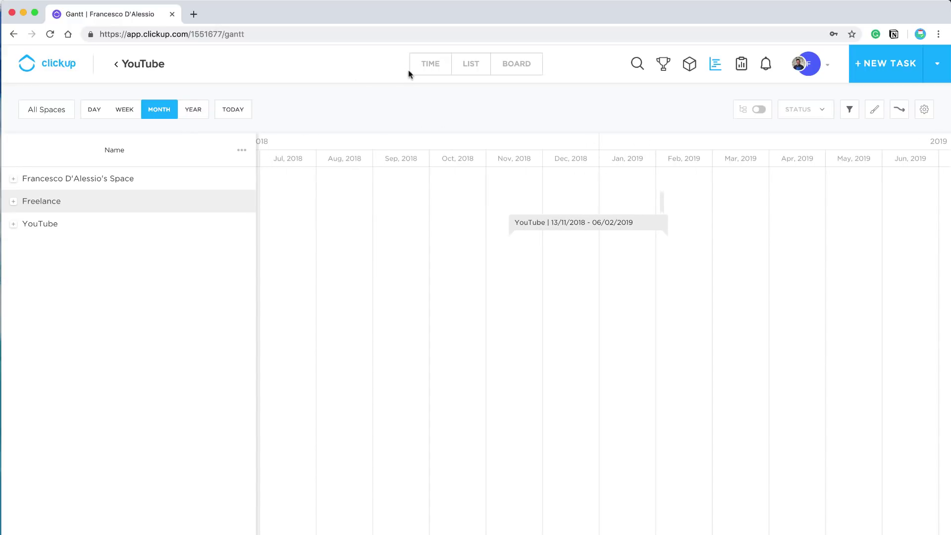
{"action": "left_click", "coordinate": [134, 64]}
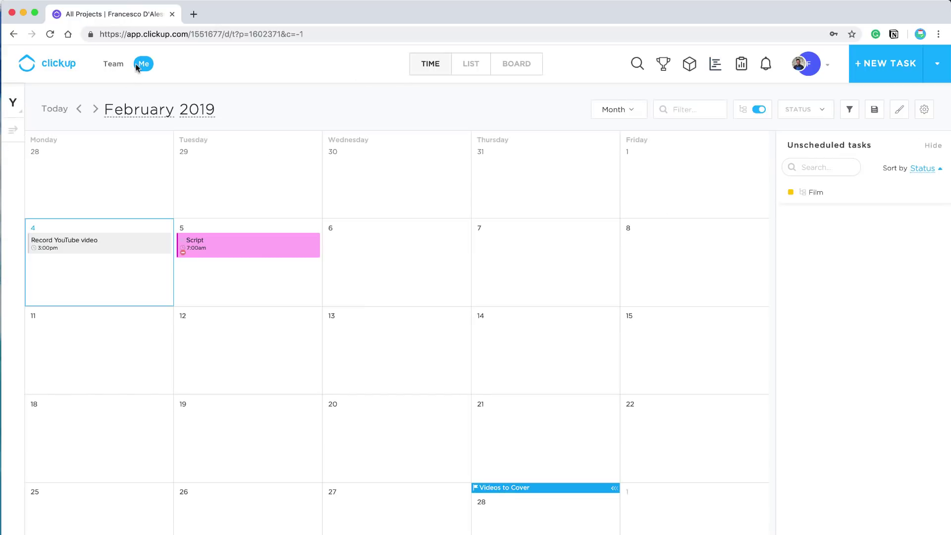
- Turn on Dark Mode for the account and open the Notepad
{"action": "left_click", "coordinate": [808, 63]}
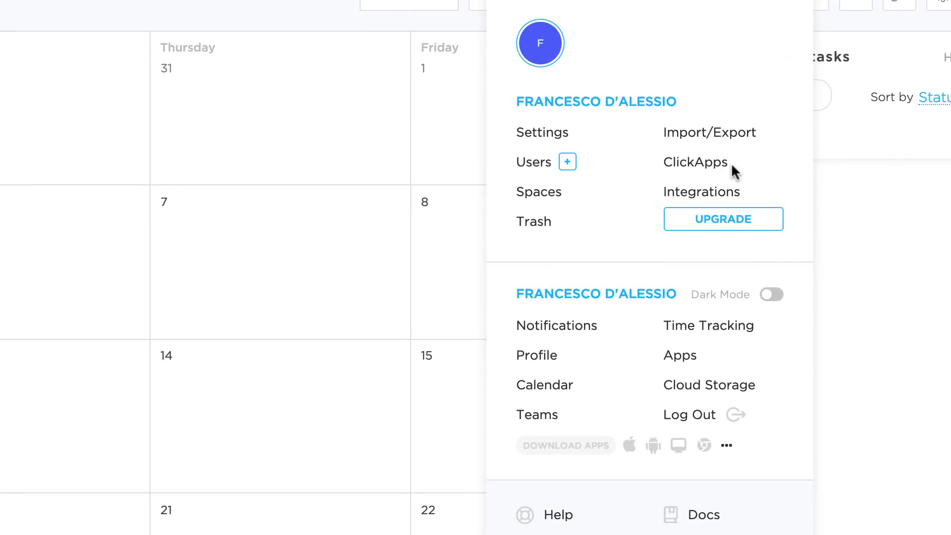
{"action": "left_click", "coordinate": [773, 296]}
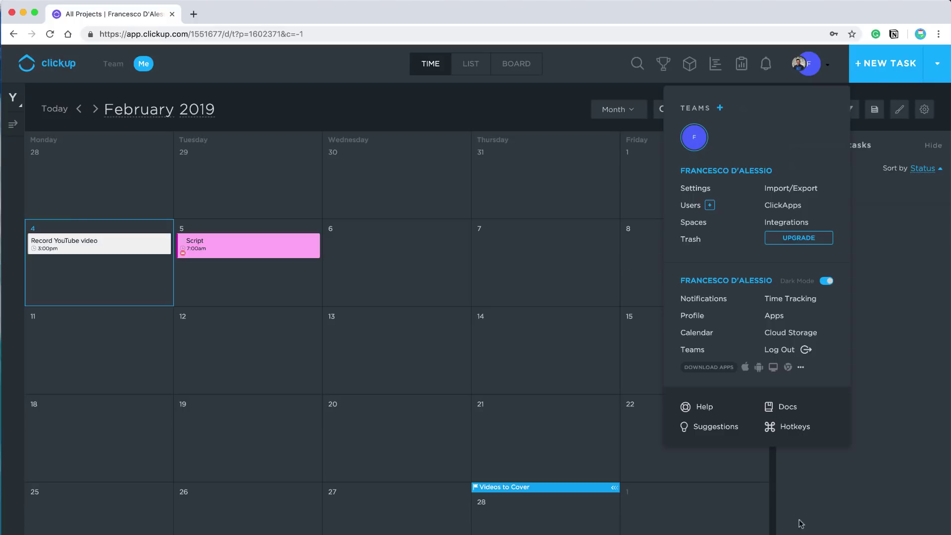
{"action": "left_click", "coordinate": [779, 522]}
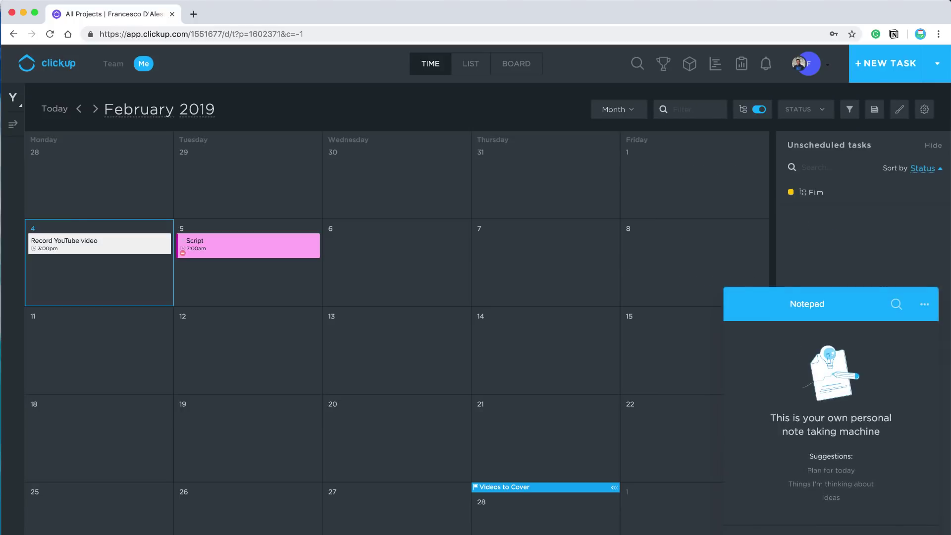